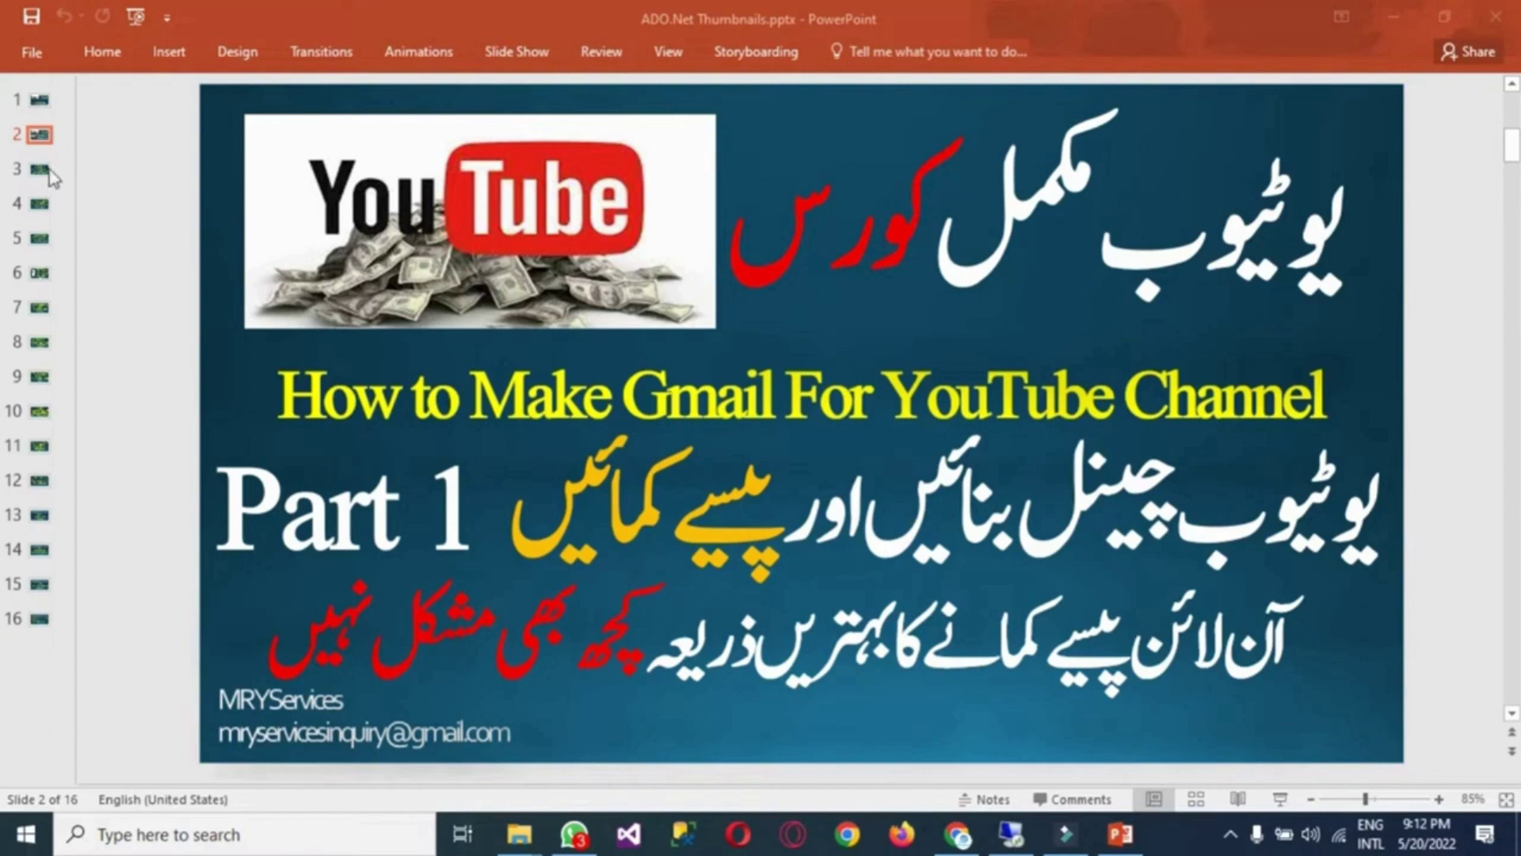
Browse slides 4 through 9, from Approve Budget and MEA Visit to the Reliving/Joining slide
click(43, 214)
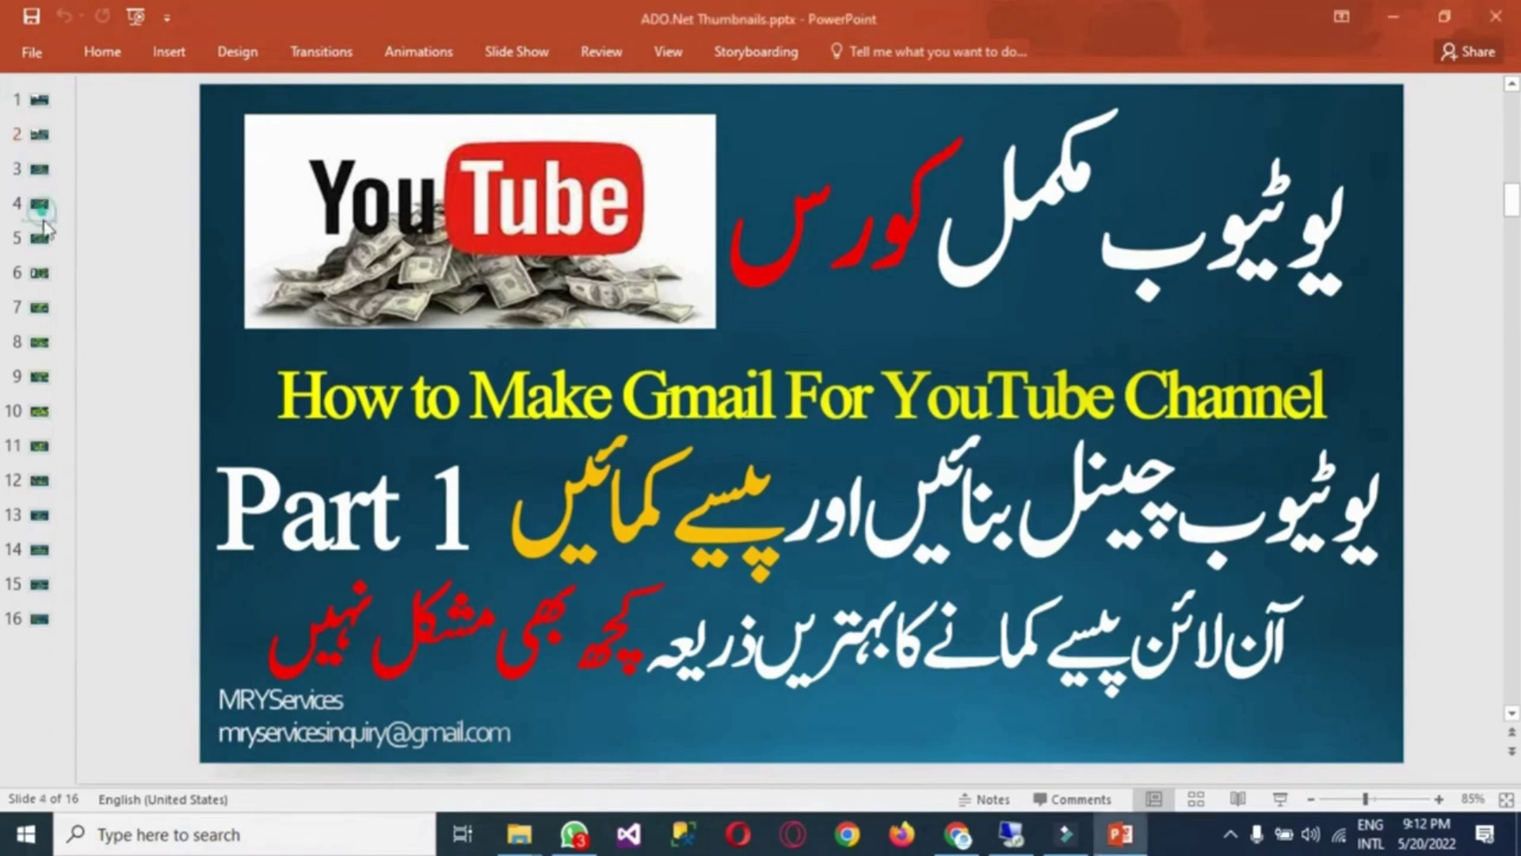
click(40, 255)
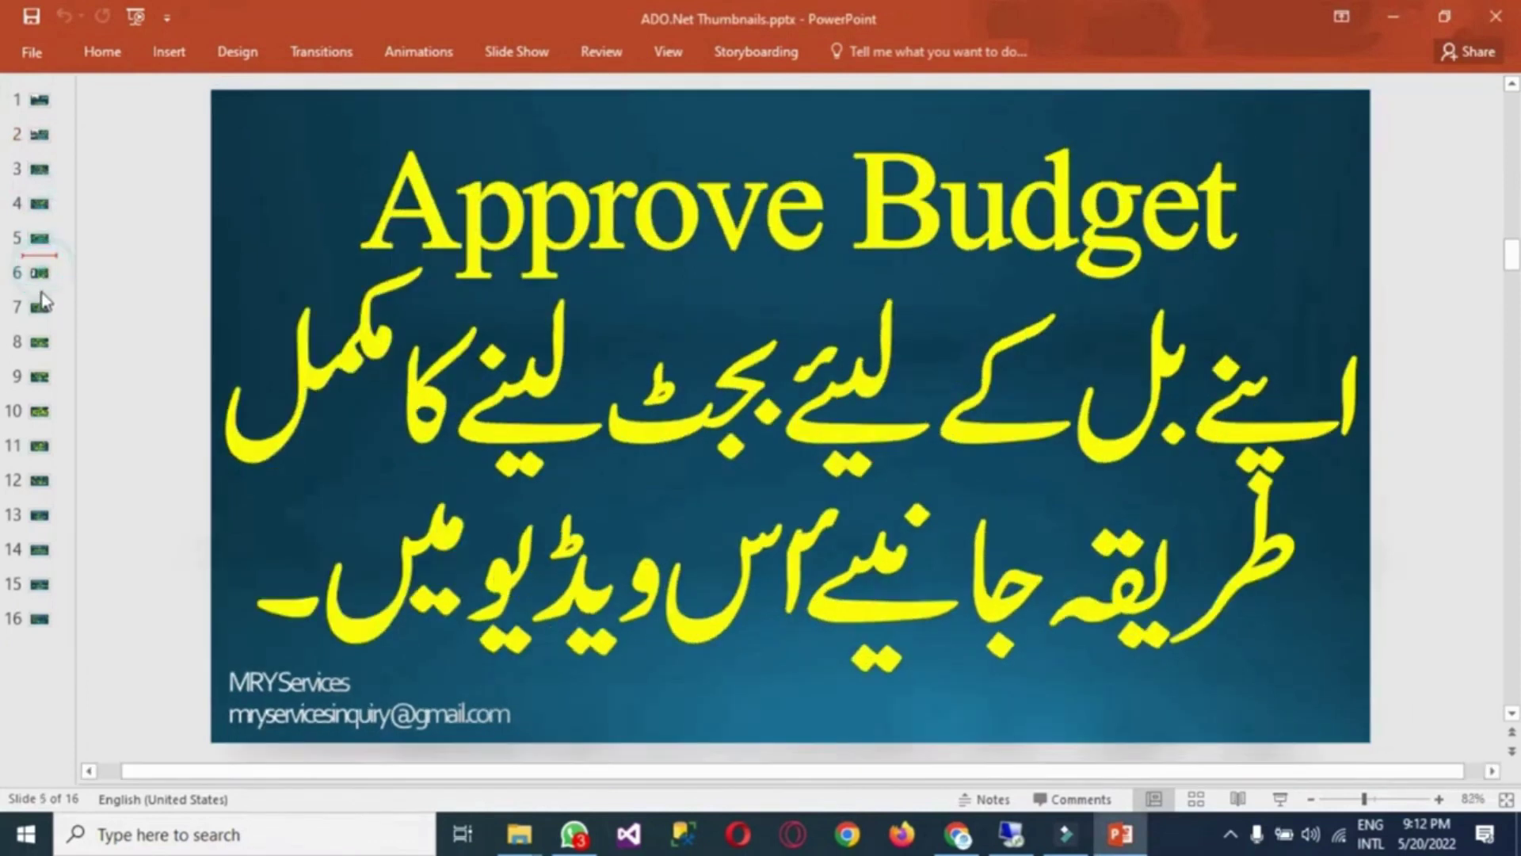
click(39, 272)
click(40, 306)
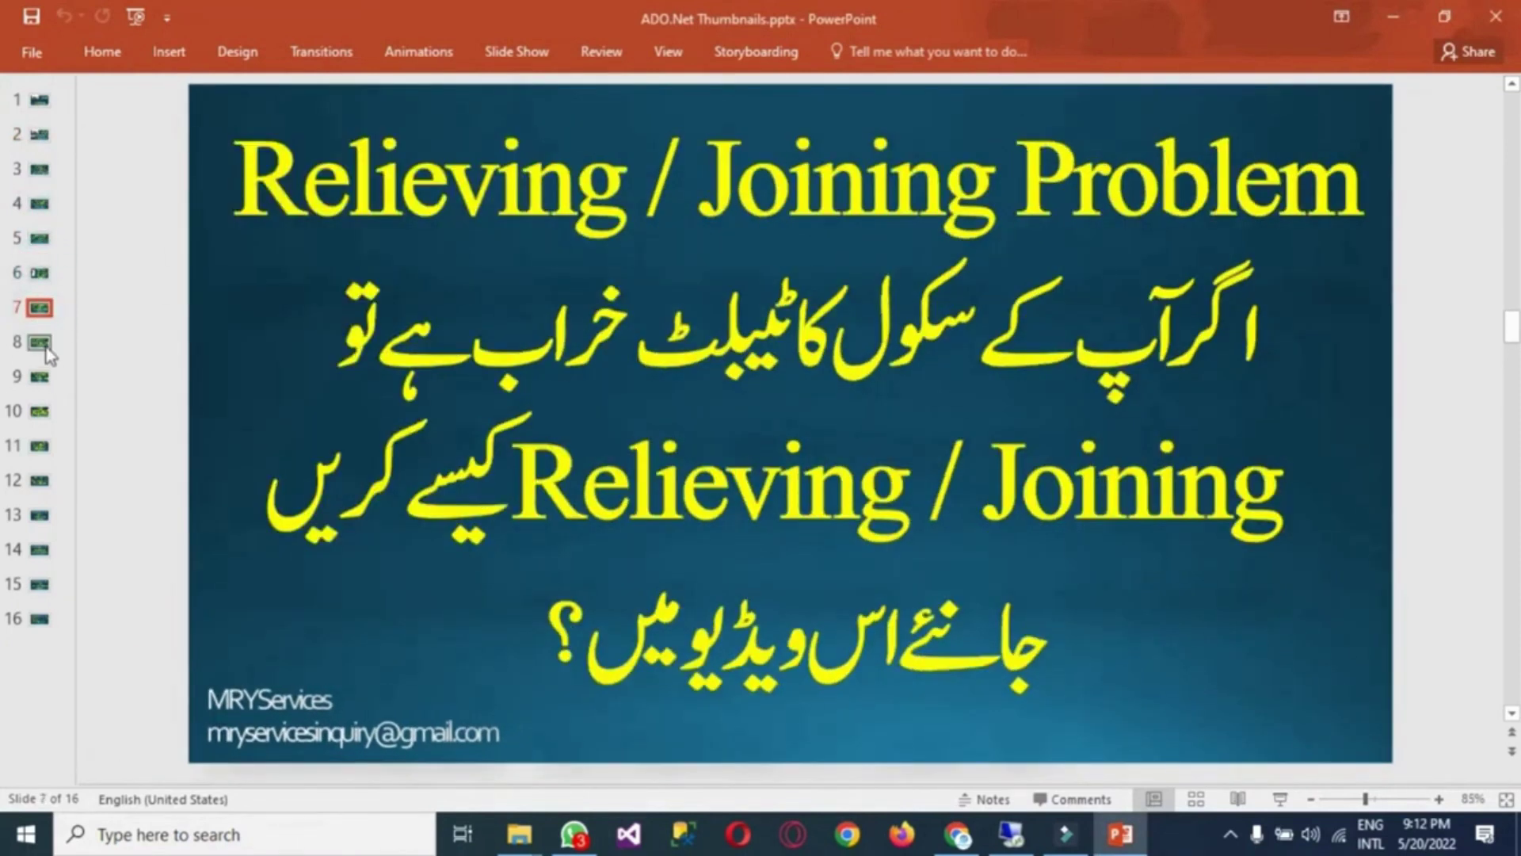
click(46, 348)
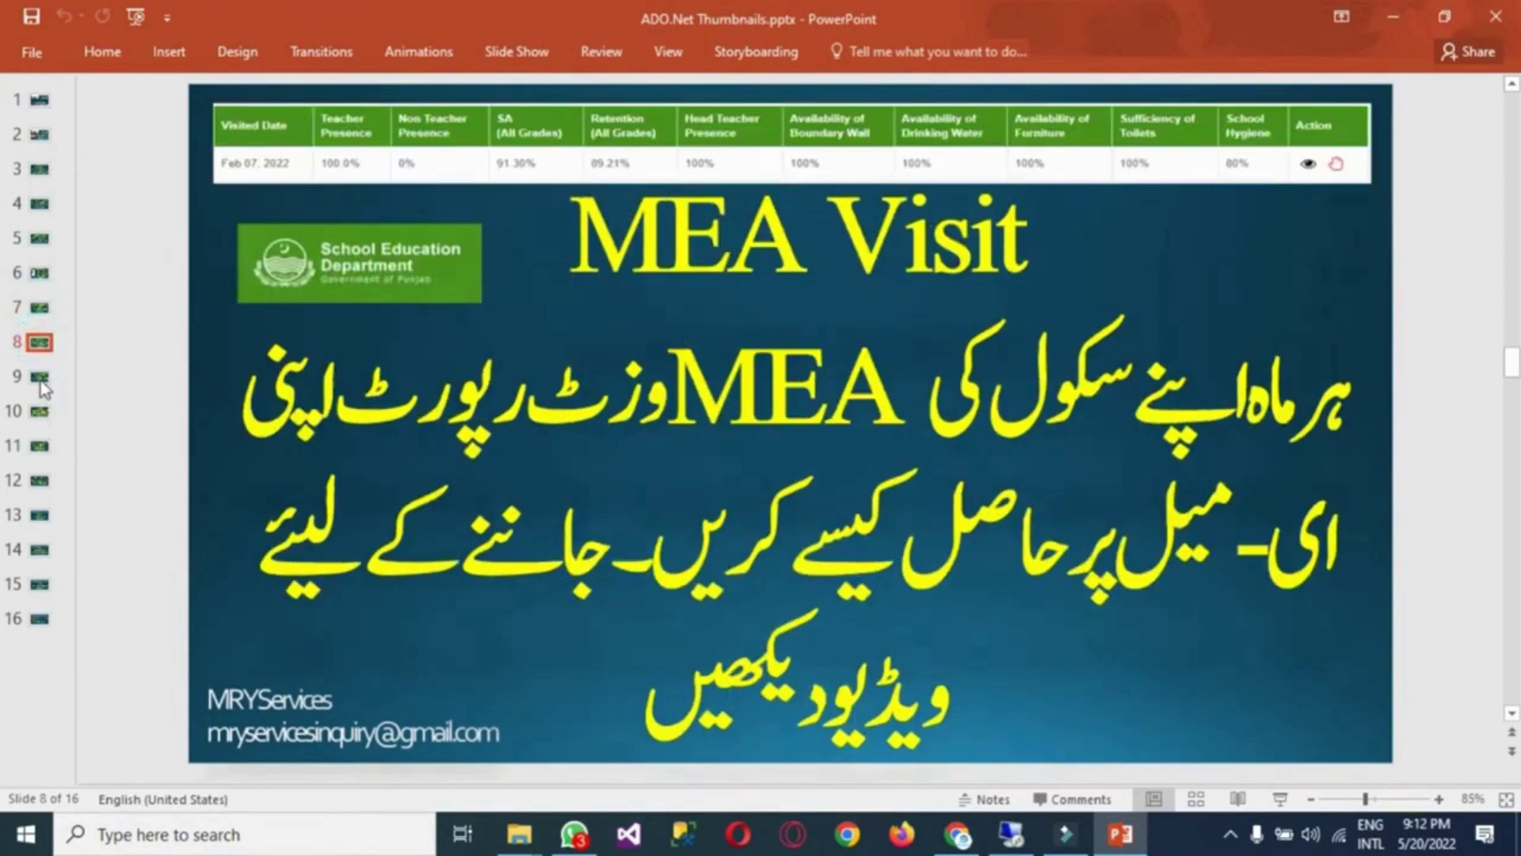
click(43, 384)
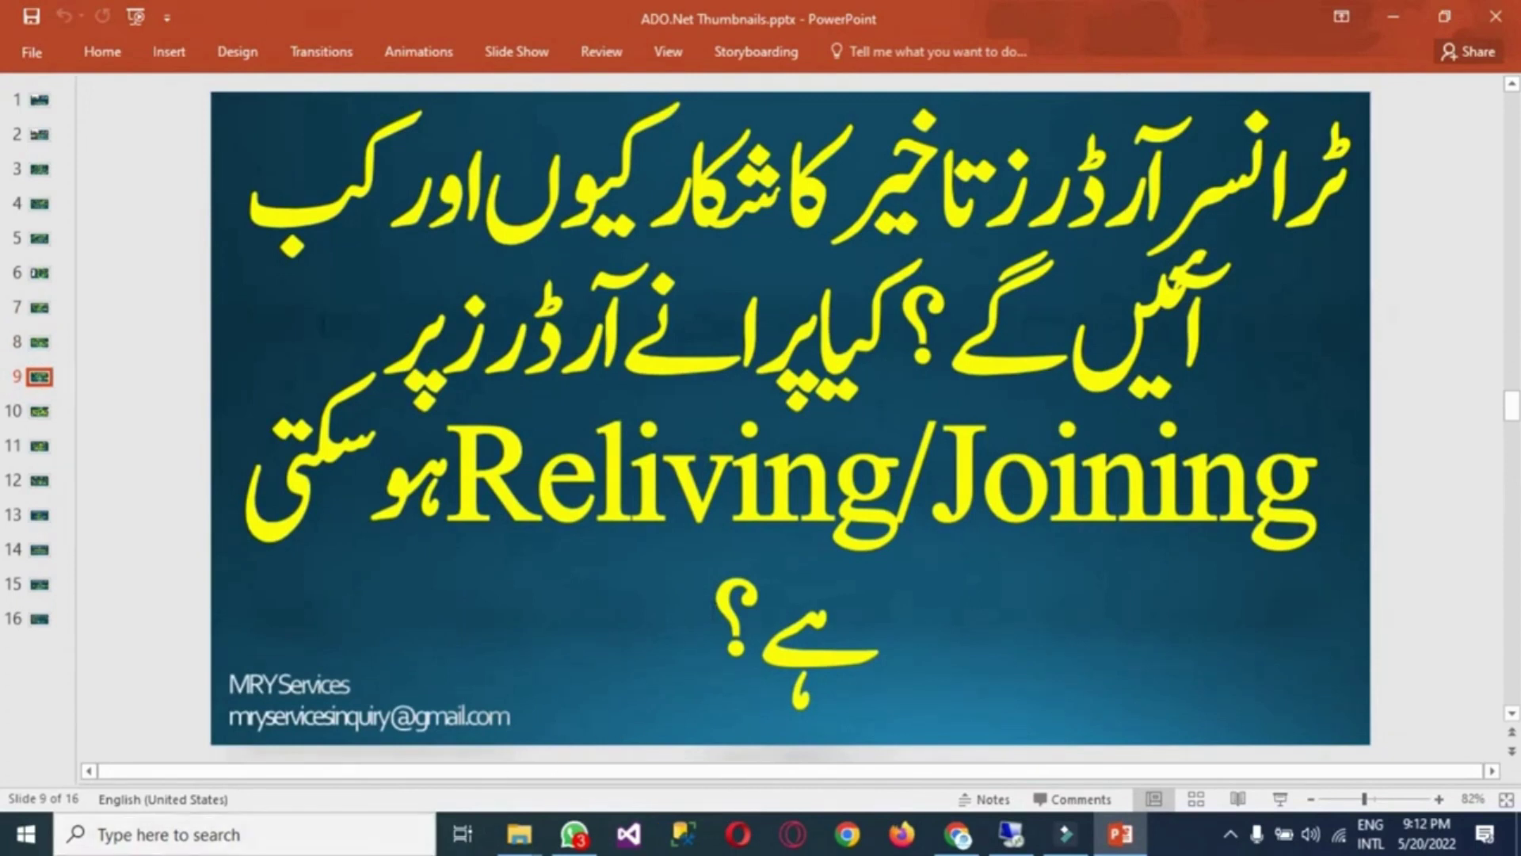
Create a new Blank Presentation from the File menu's New page
click(32, 52)
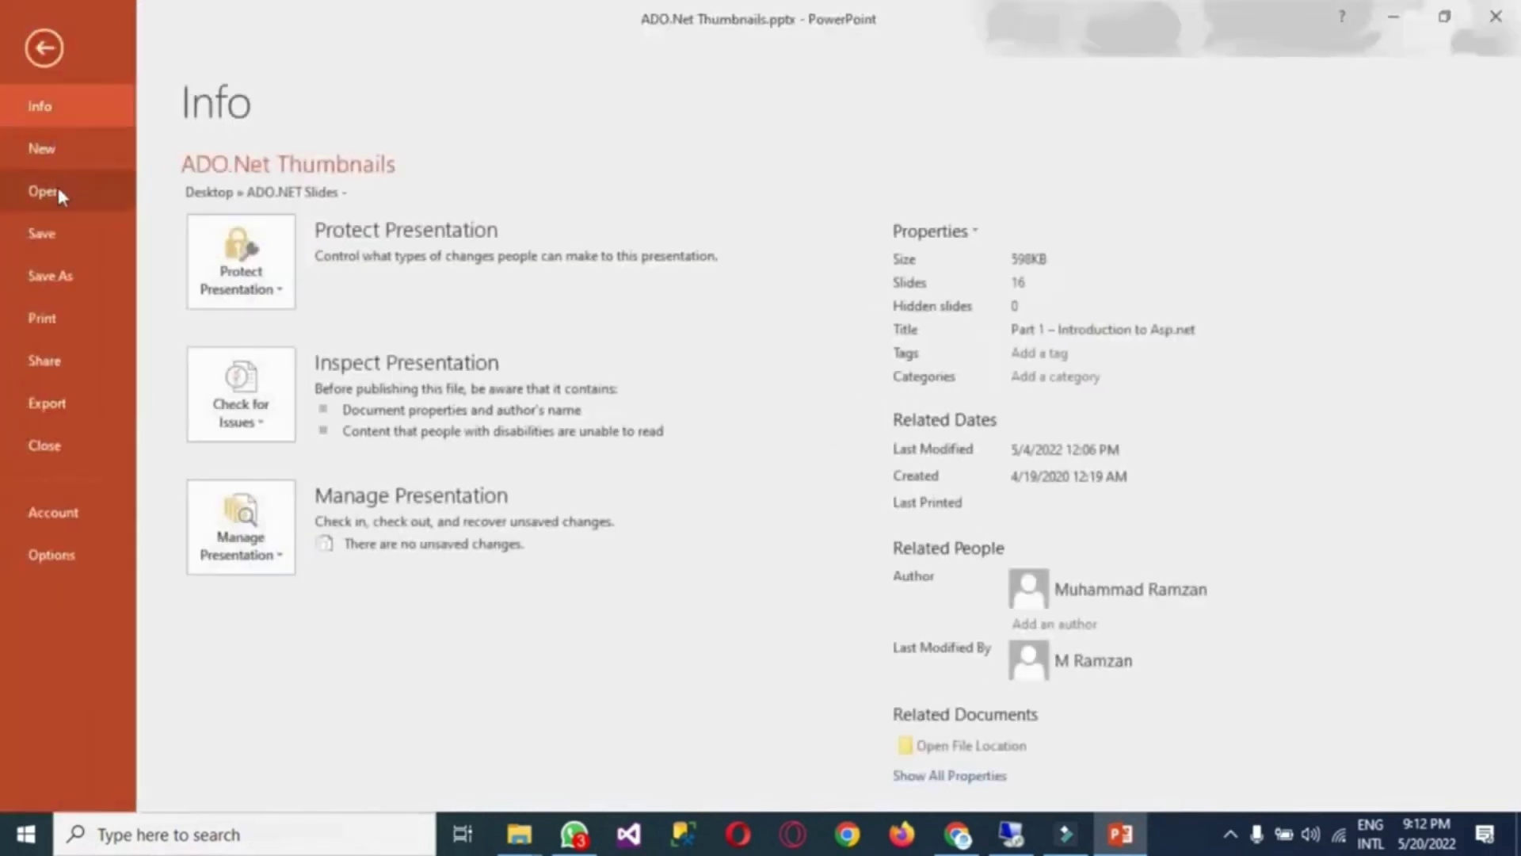
click(63, 159)
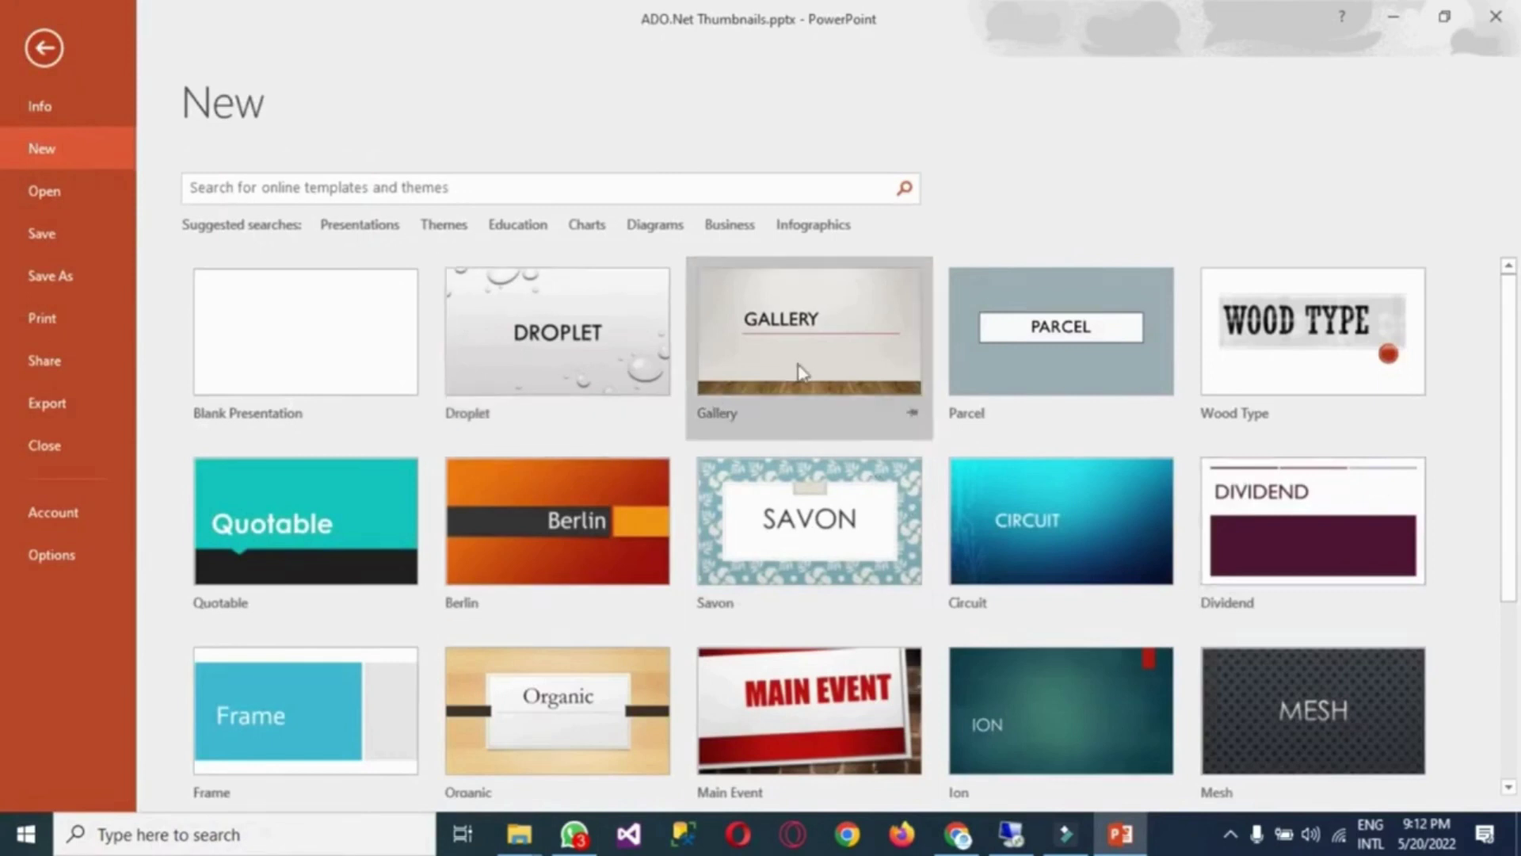
scroll(798, 380, down, 3)
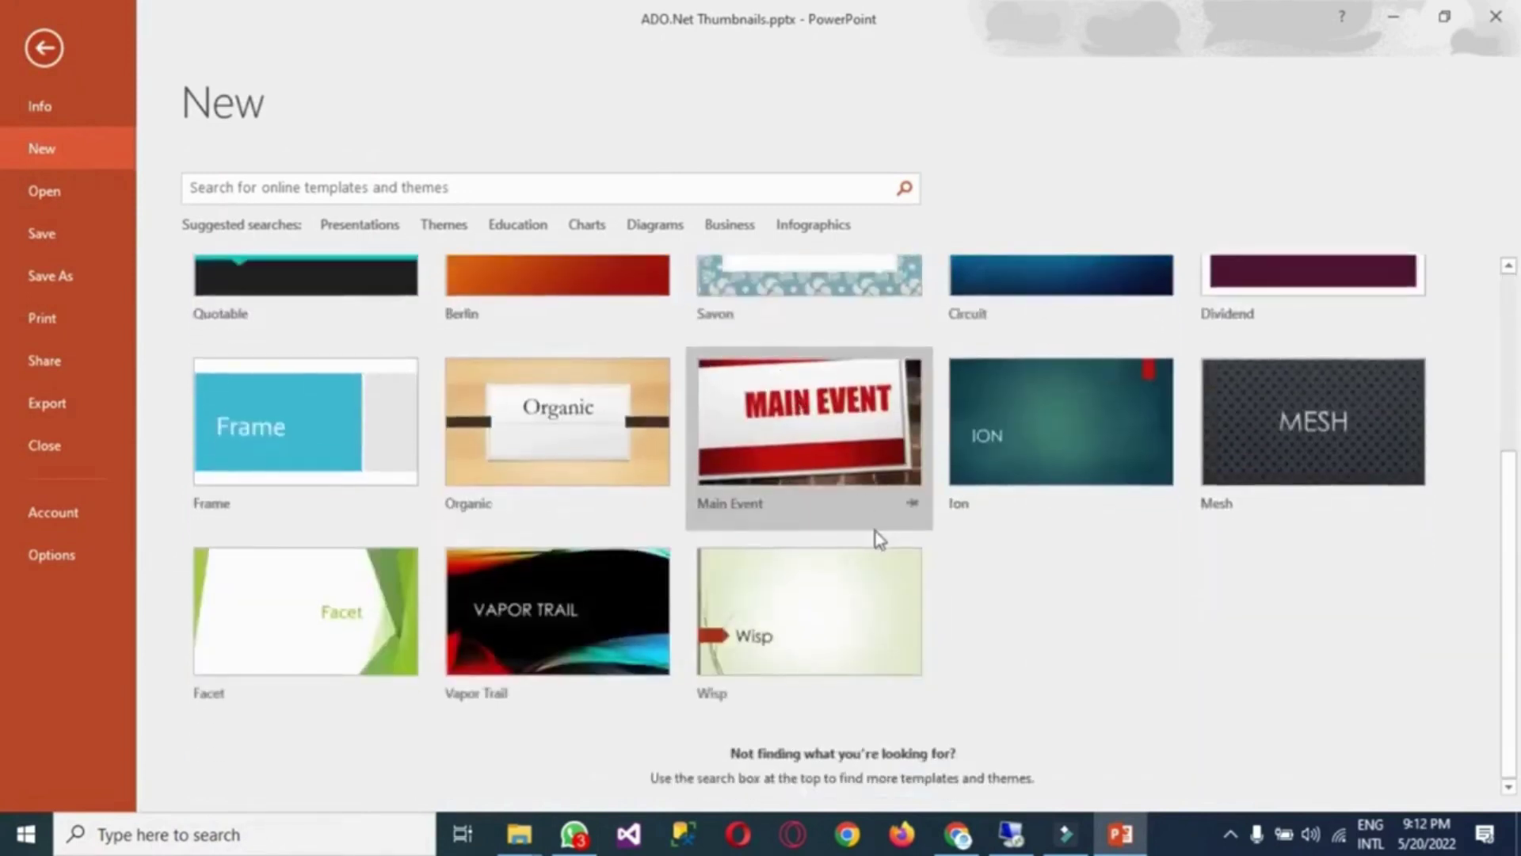
scroll(875, 531, up, 3)
scroll(878, 539, up, 1)
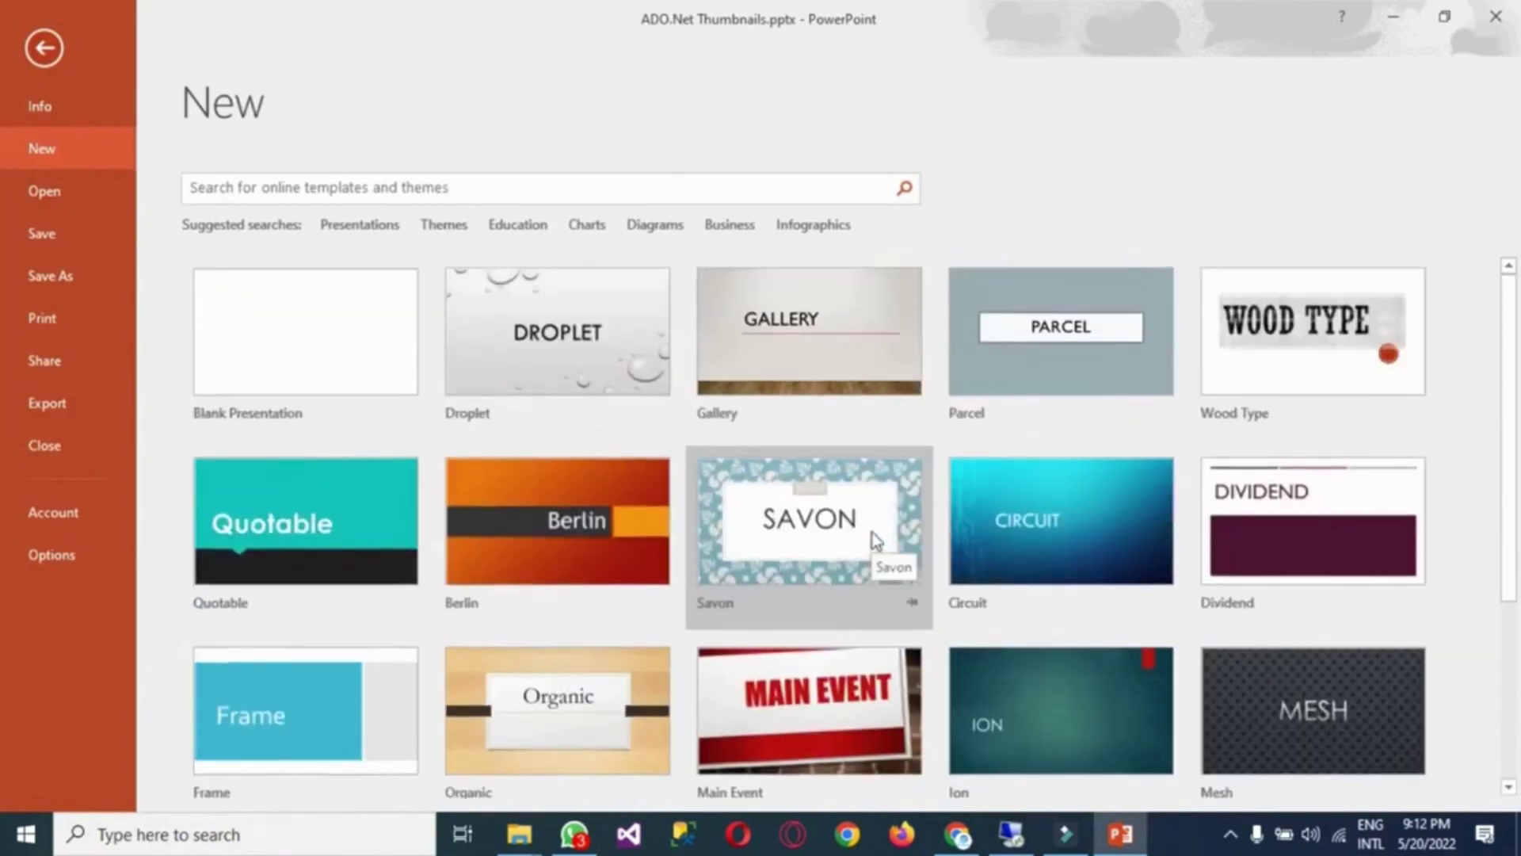
click(317, 341)
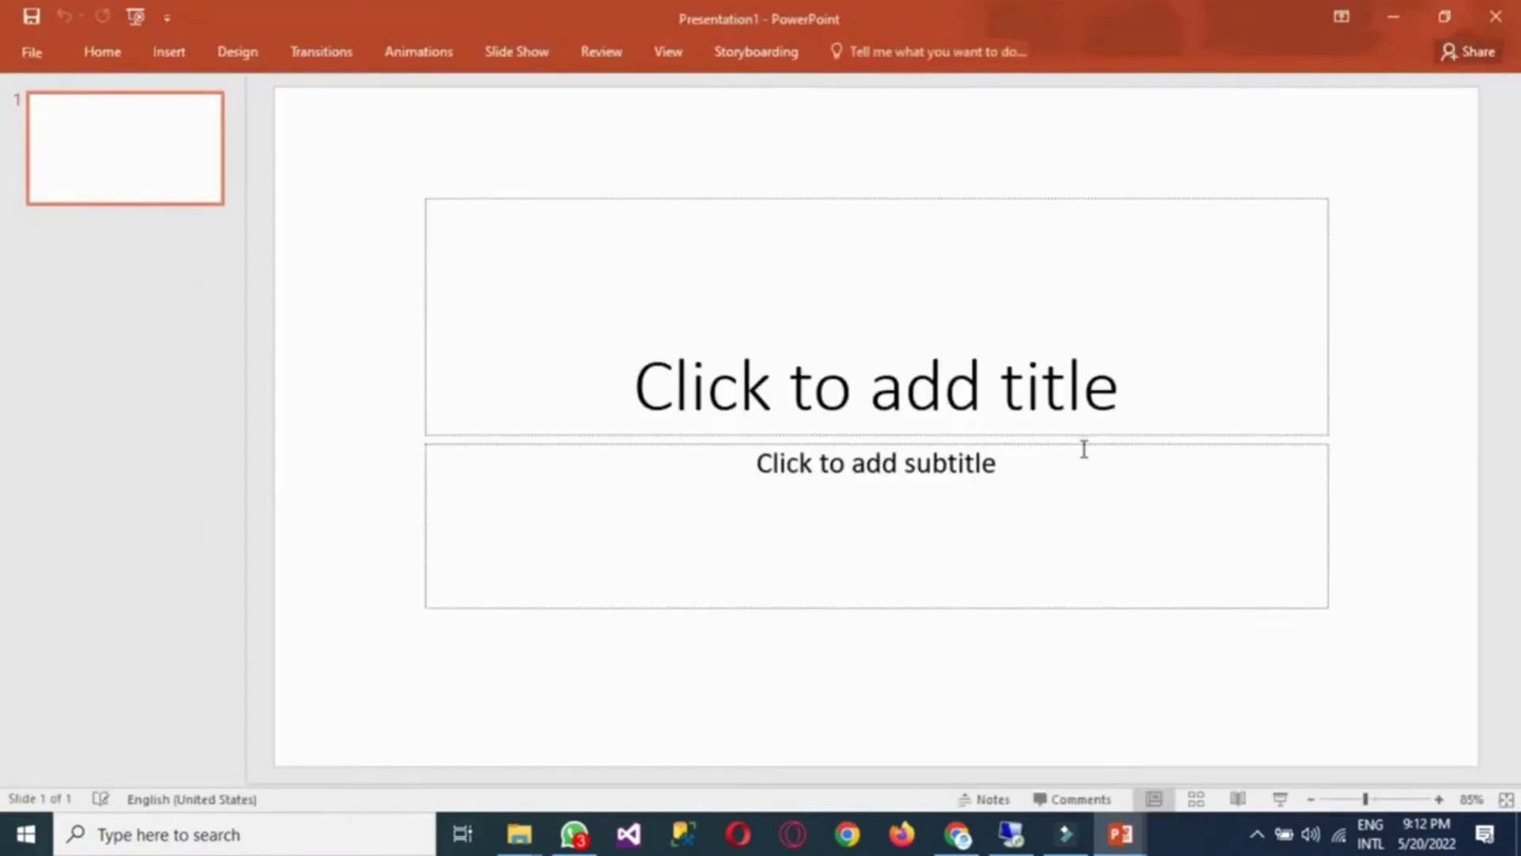
Delete the subtitle placeholder from the title slide
click(1079, 445)
click(1073, 444)
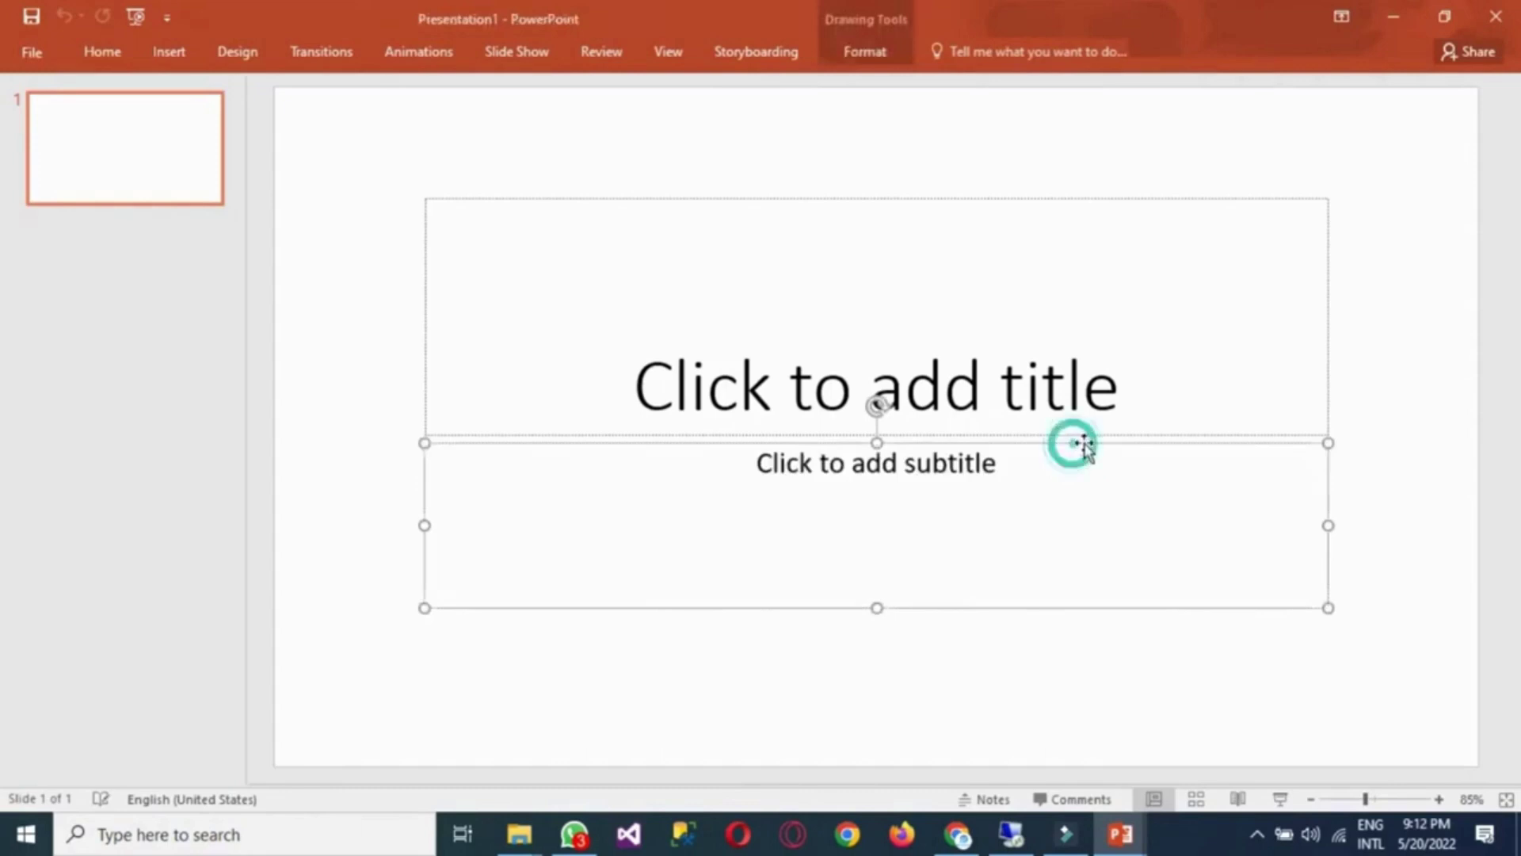
key(Delete)
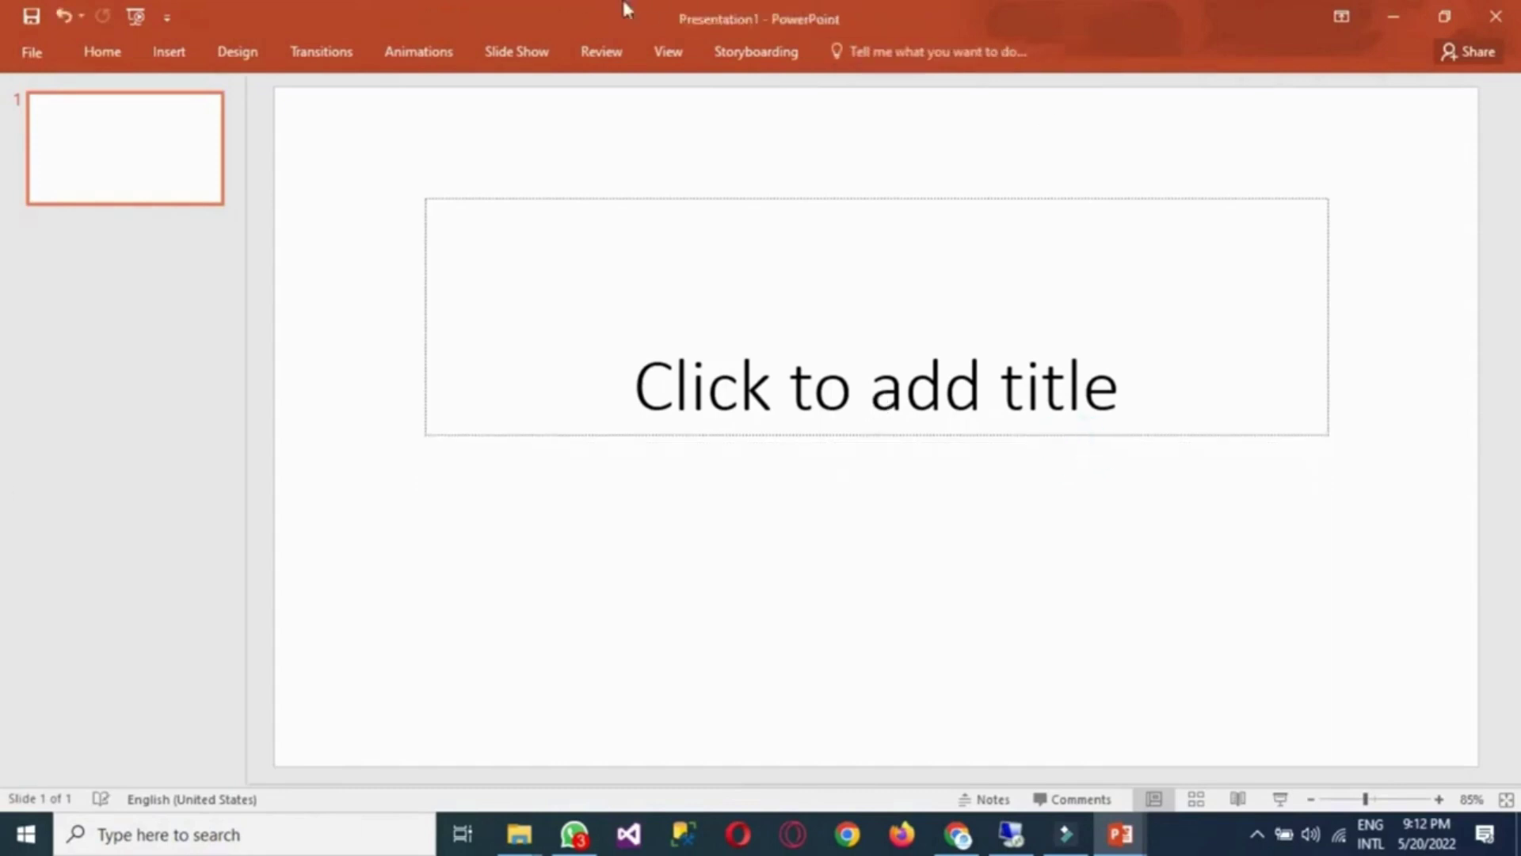
Try a black variant on the Design tab, then apply the green Facet theme instead
click(236, 63)
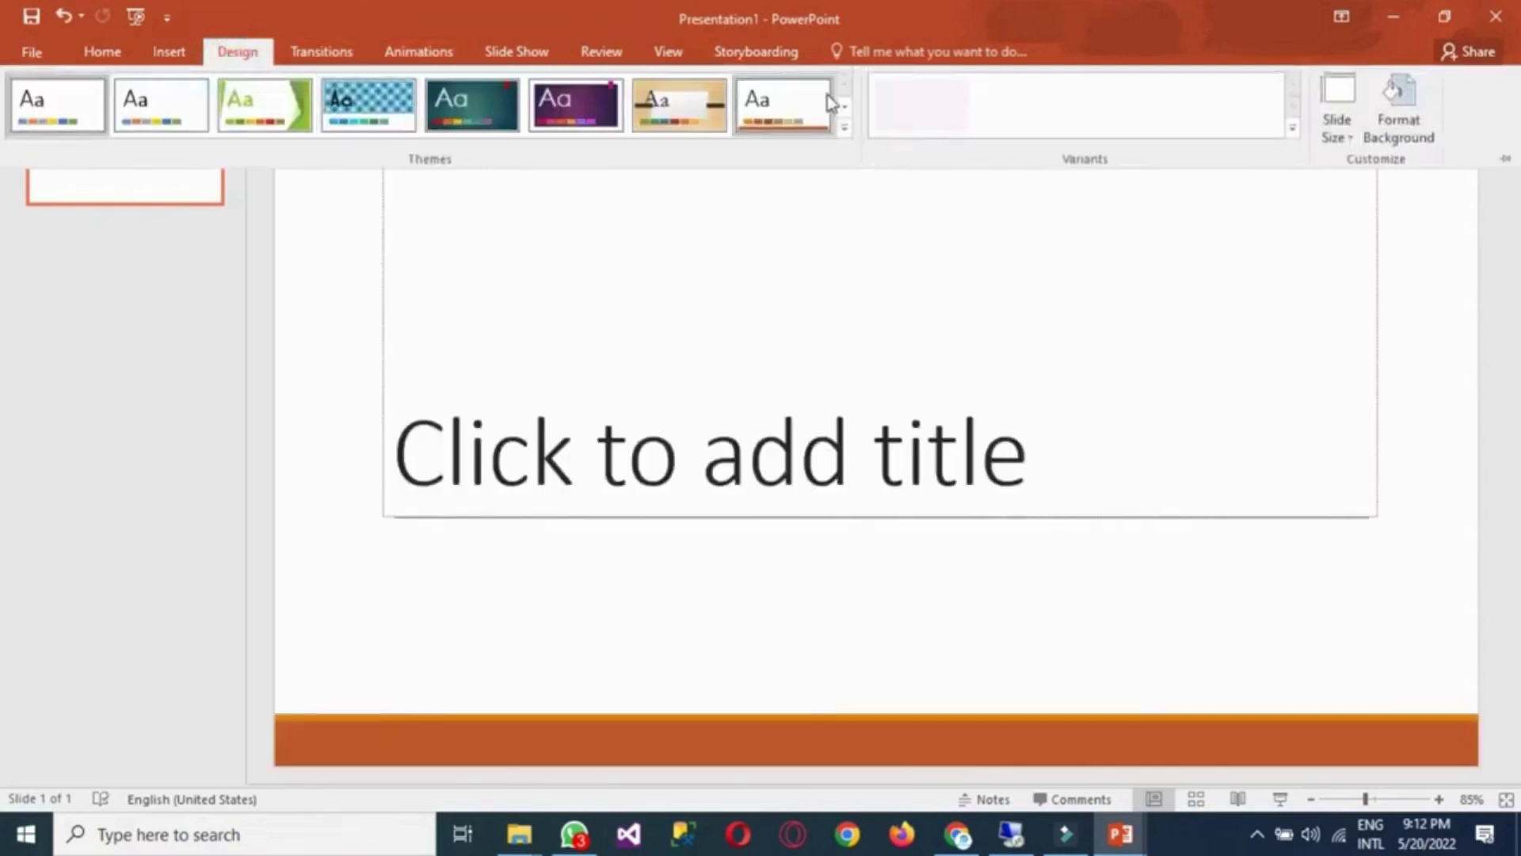
click(1113, 109)
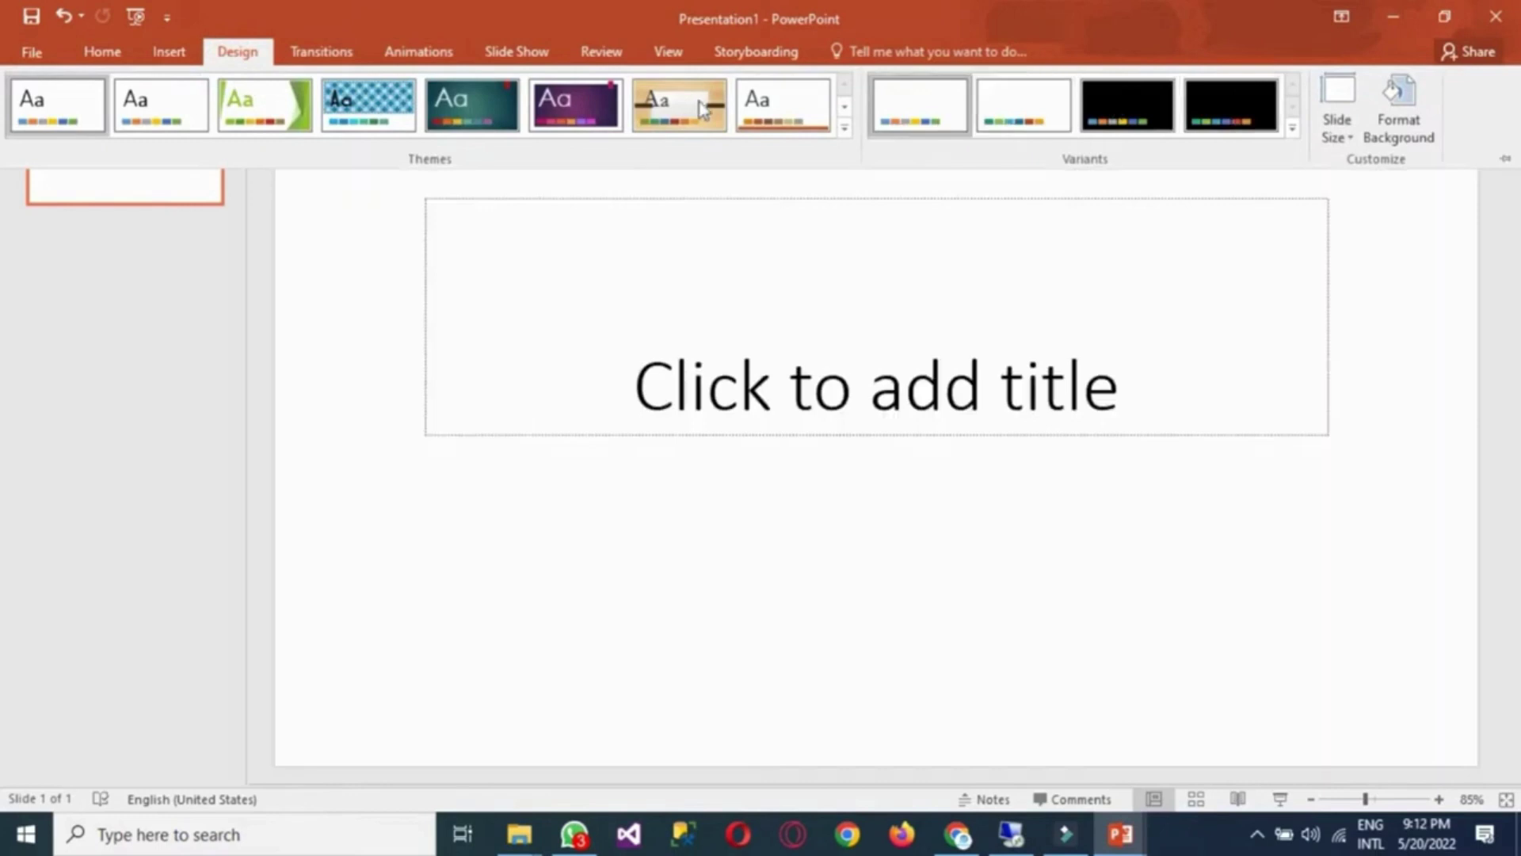
click(1294, 130)
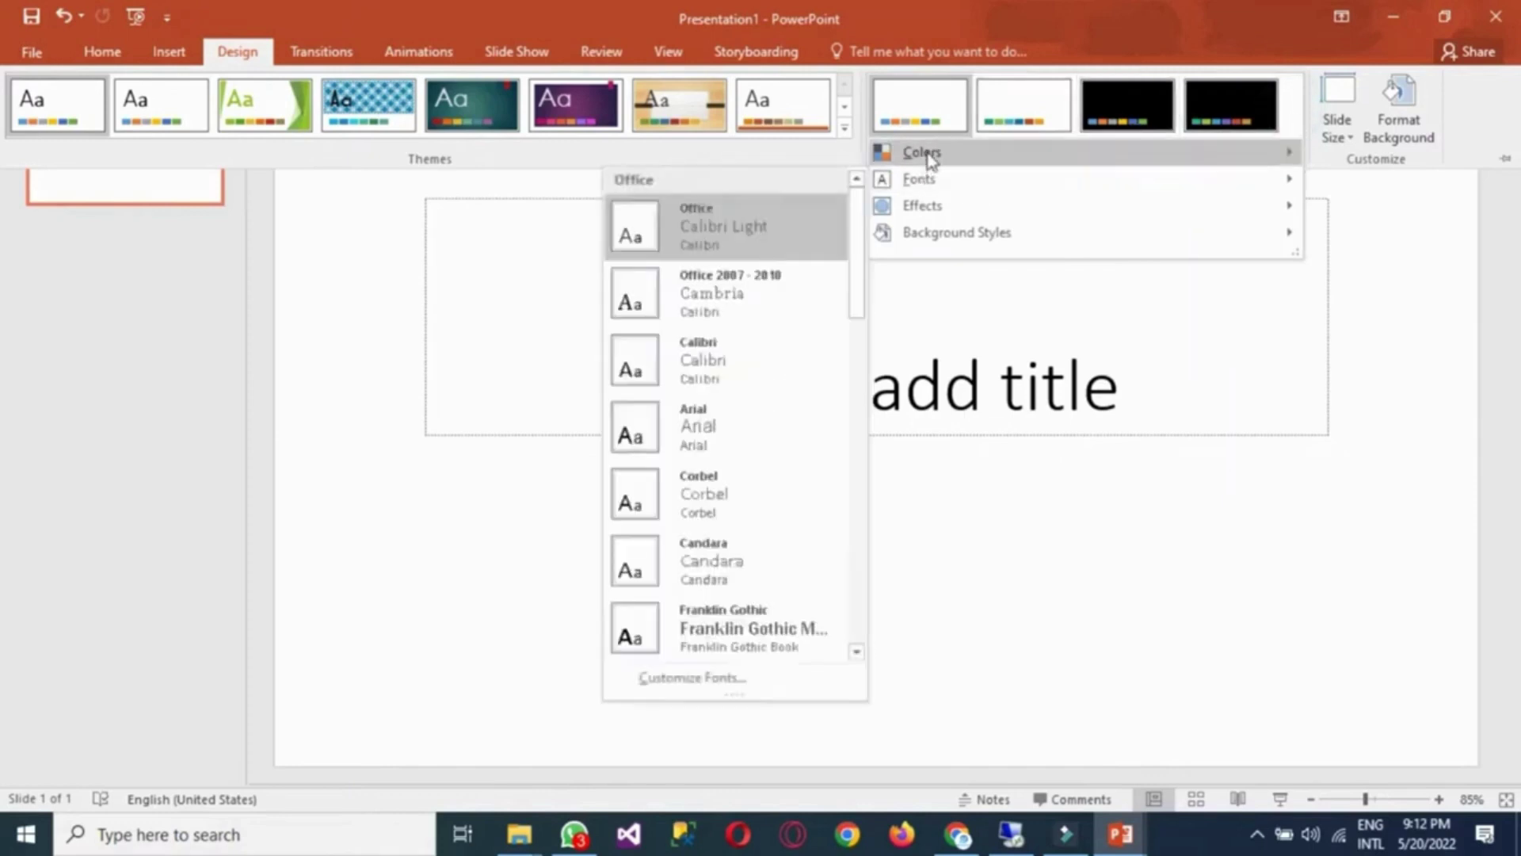
click(717, 273)
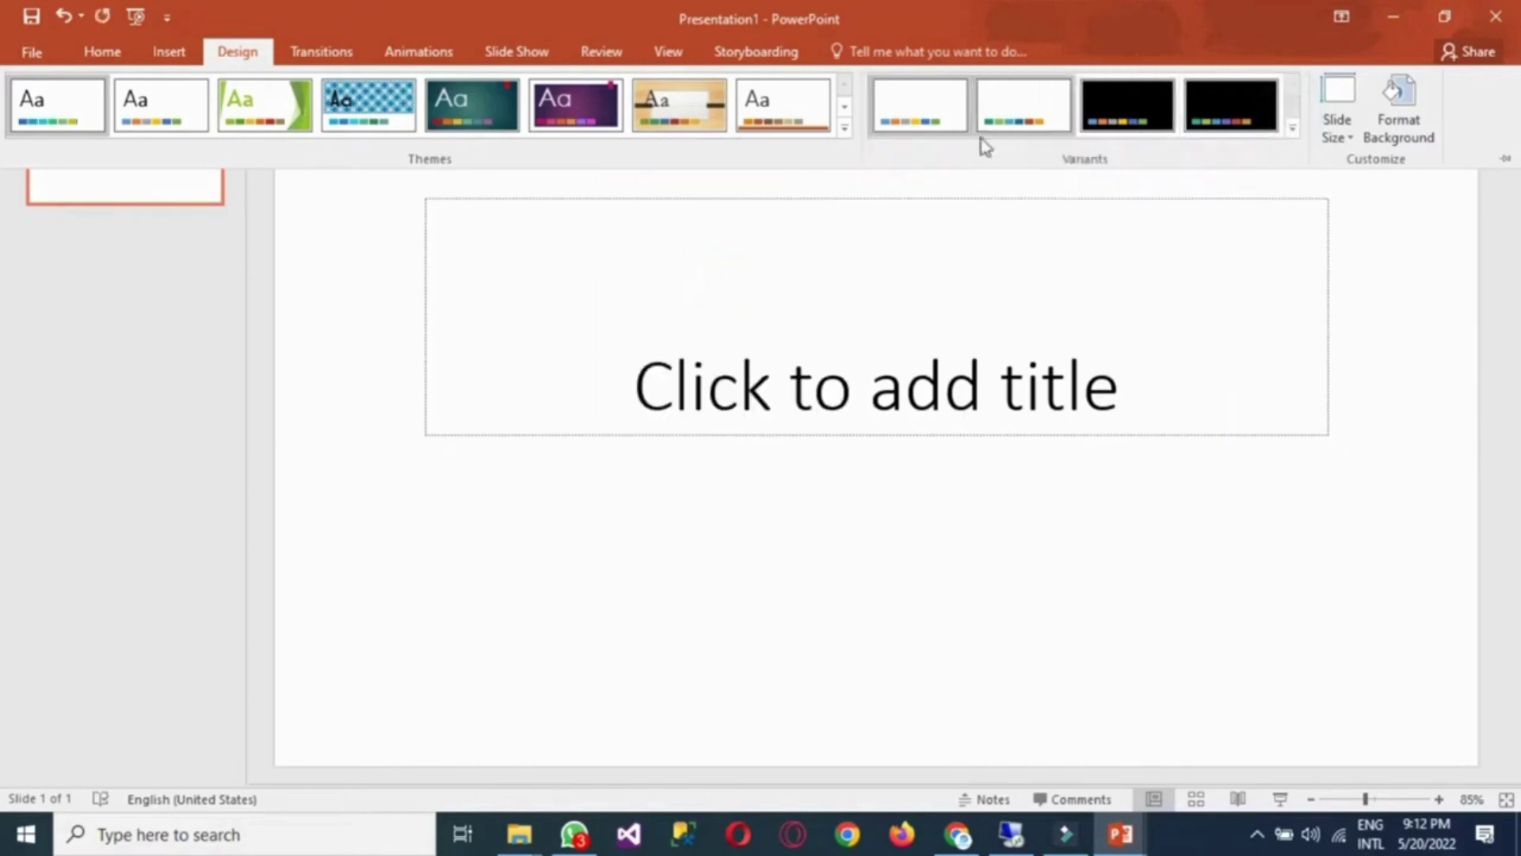
click(278, 111)
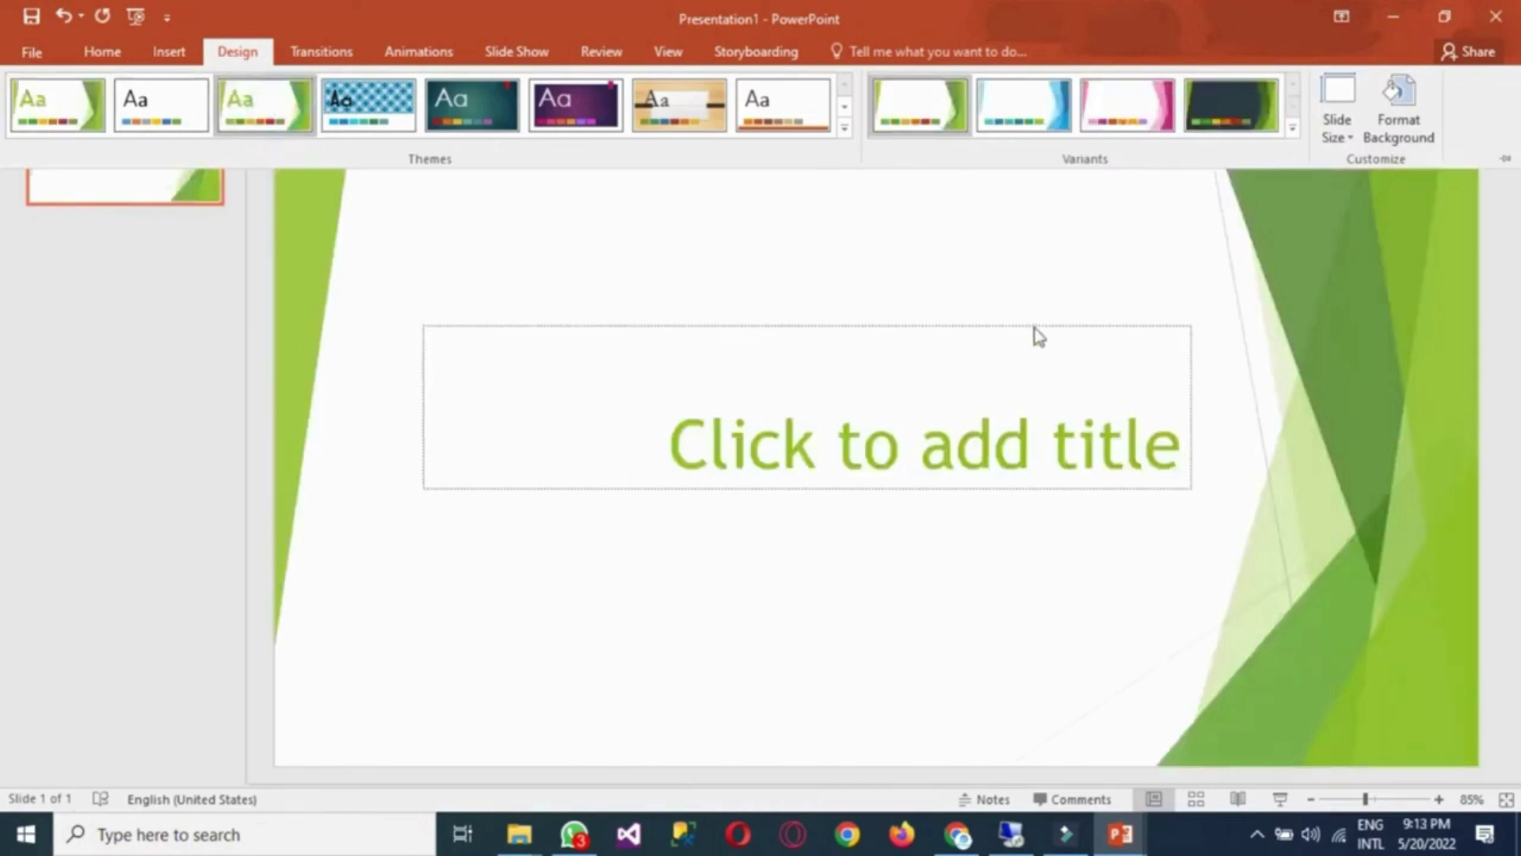
click(951, 387)
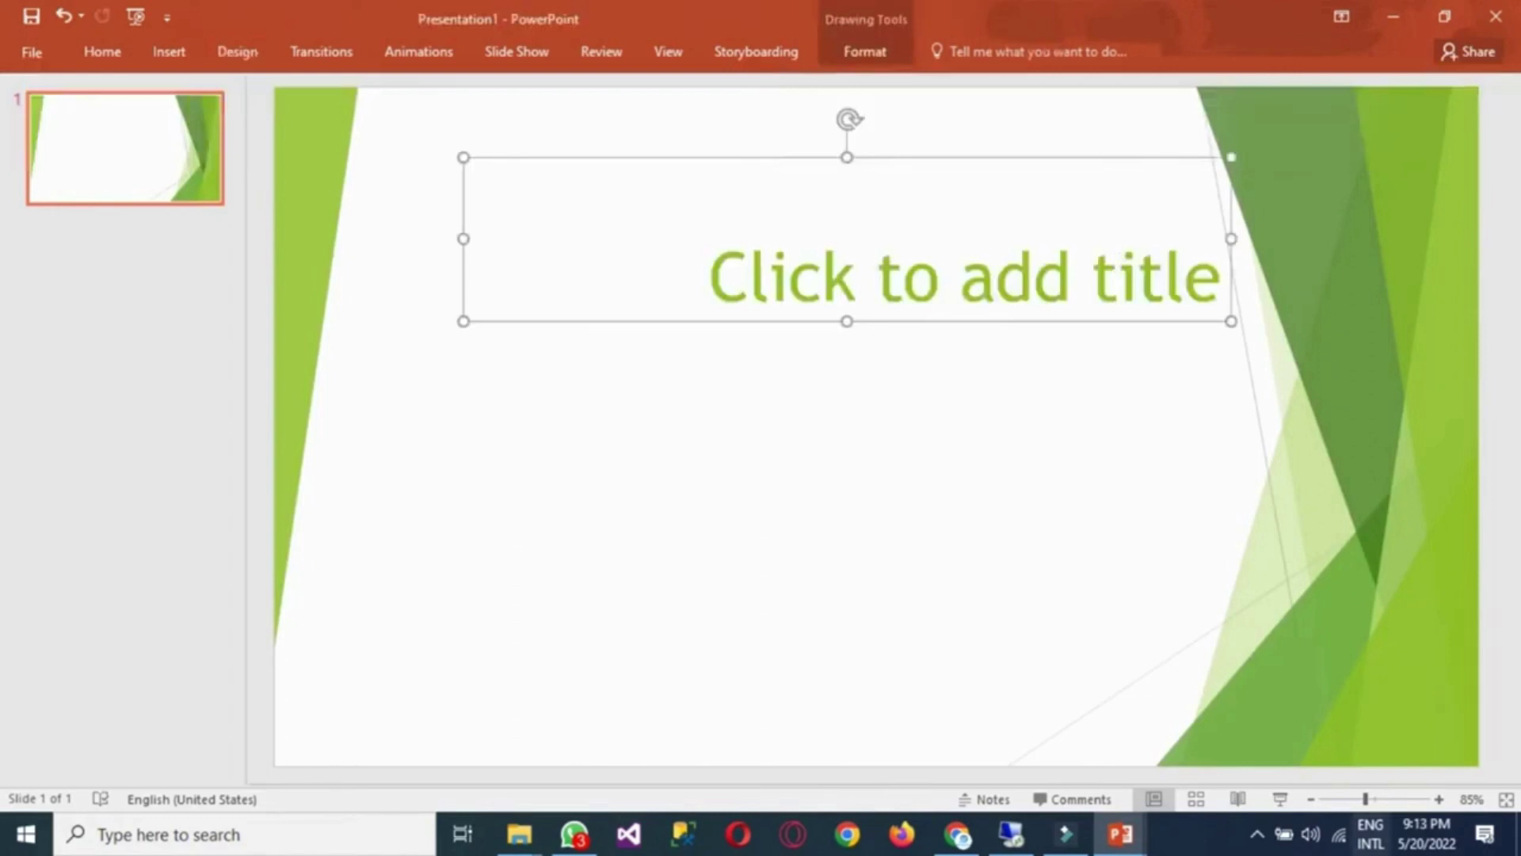
click(1367, 833)
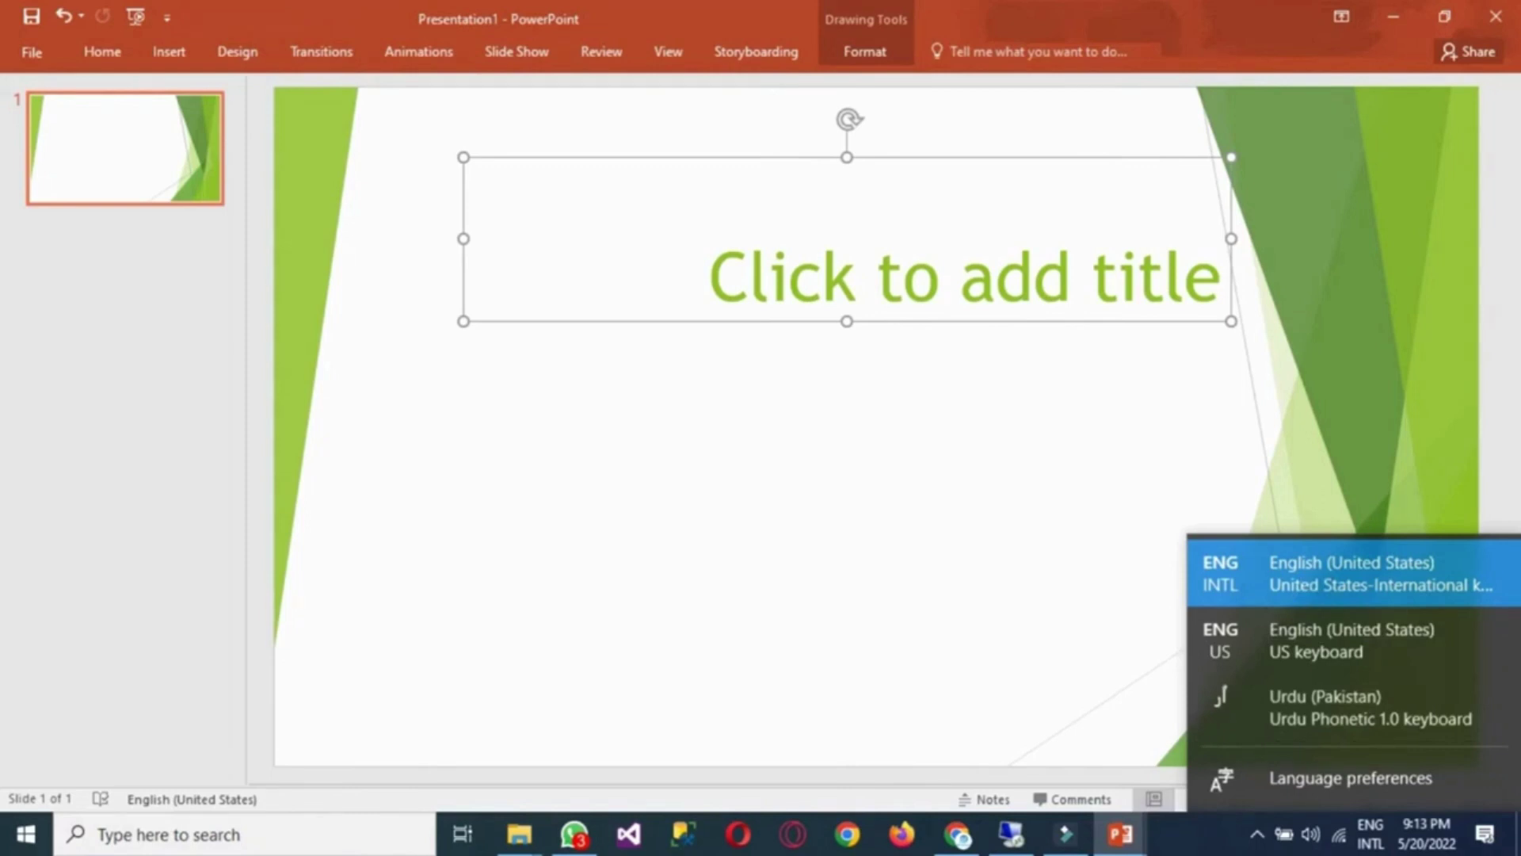
Cycle input languages with Win+Space until Urdu (Pakistan) Phonetic is active
key(super+space)
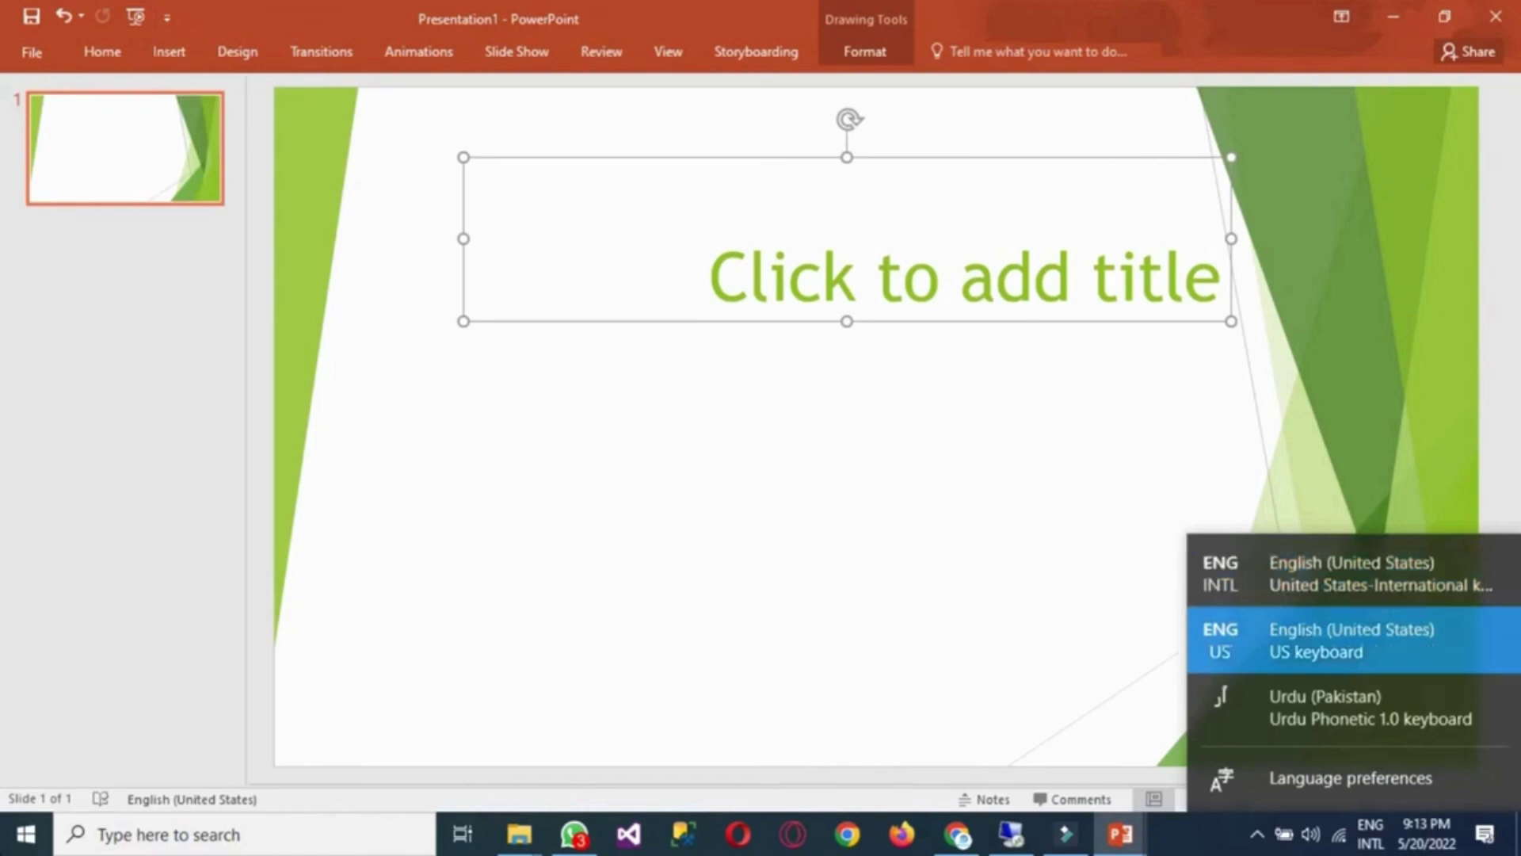
key(super+space)
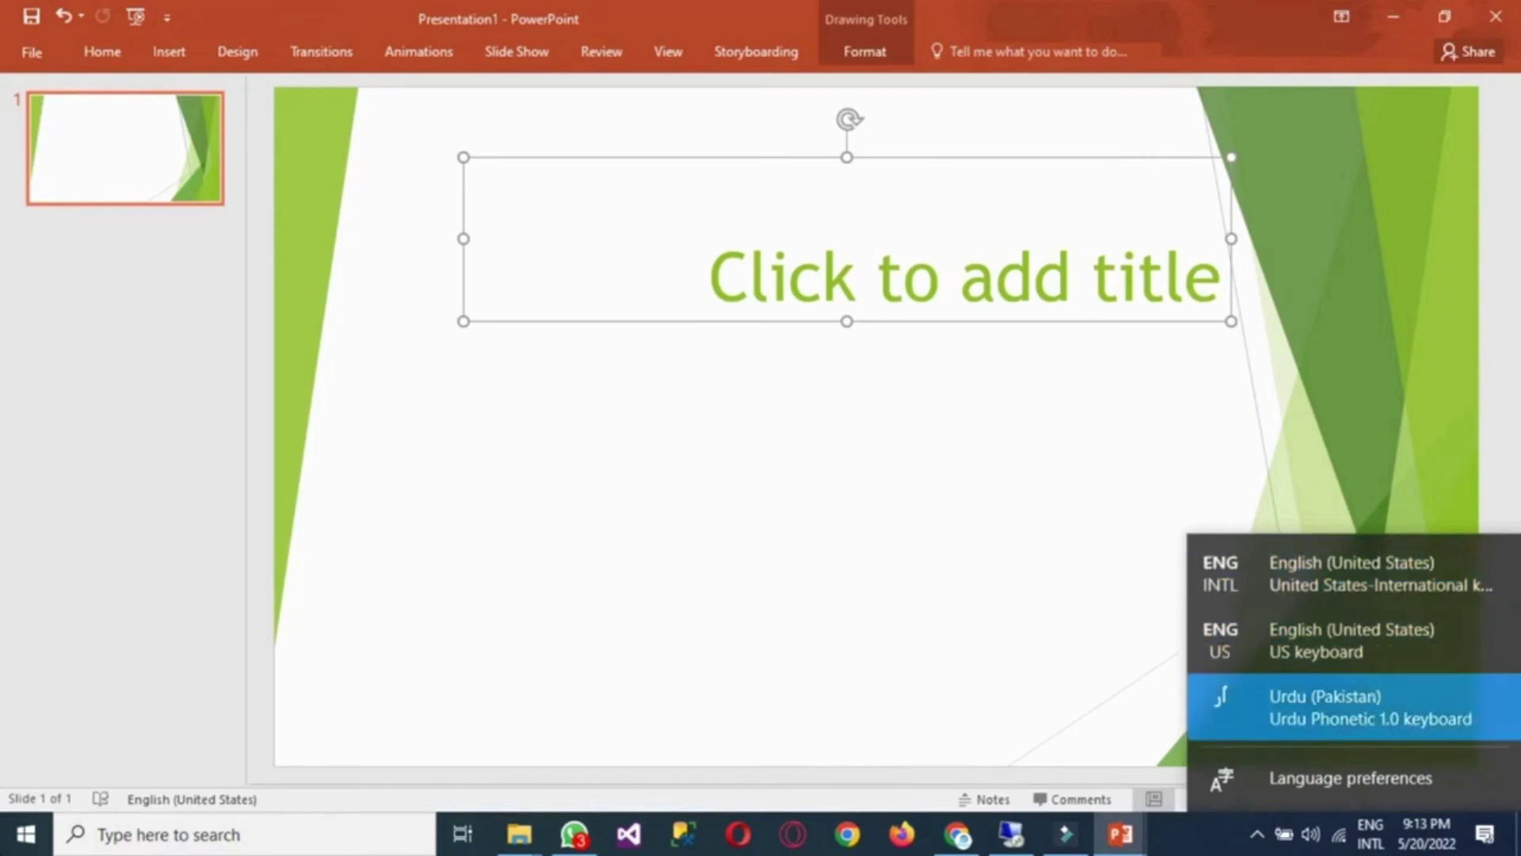
key(super+space)
key(super+space)
key(super+space)
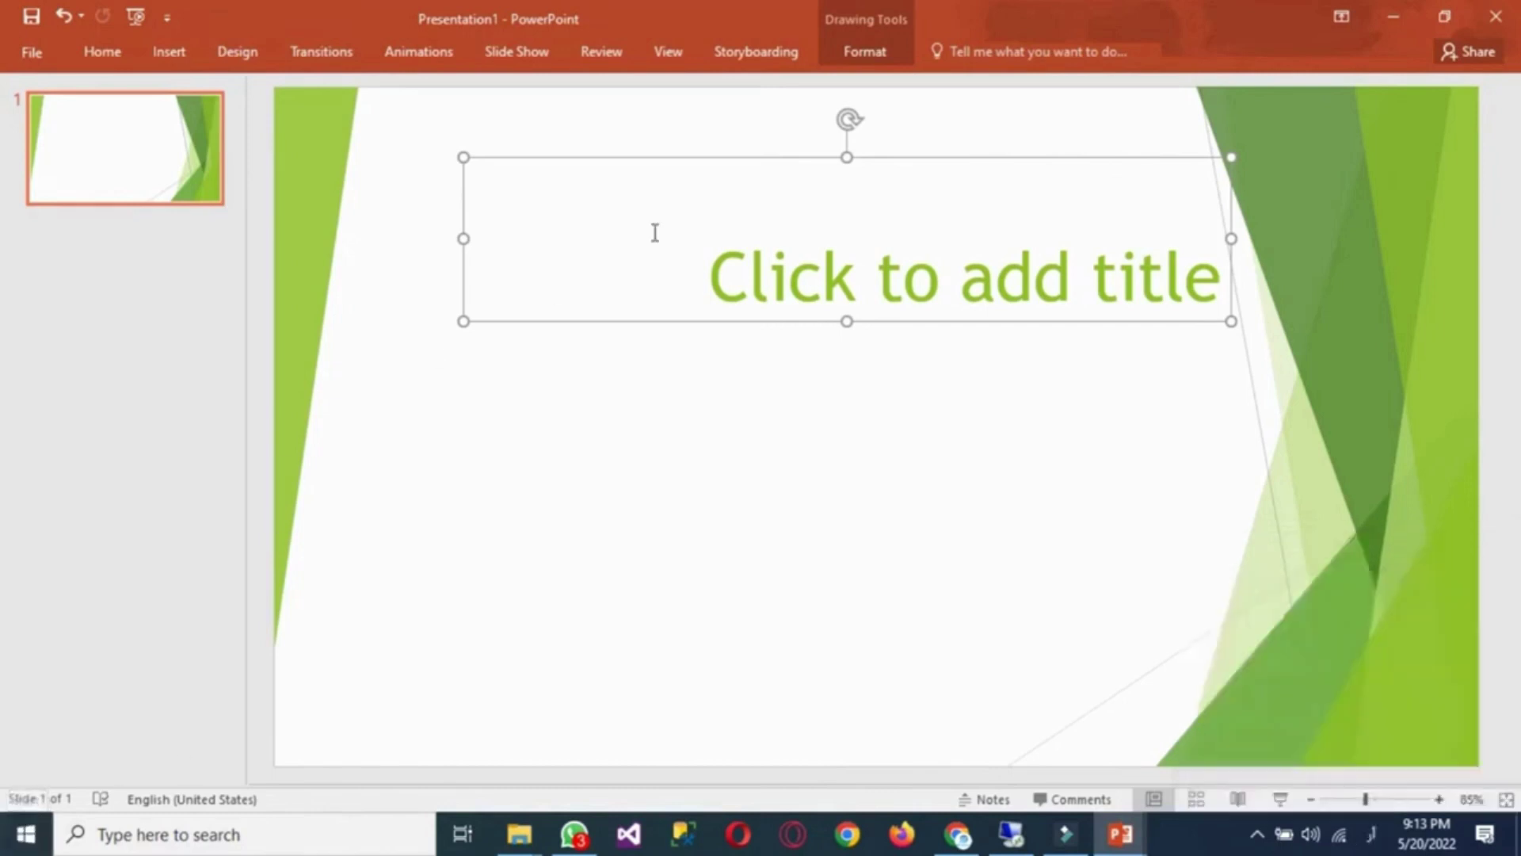
Type a short Urdu phrase into the title placeholder and select it
click(820, 244)
text(هلجههگیل)
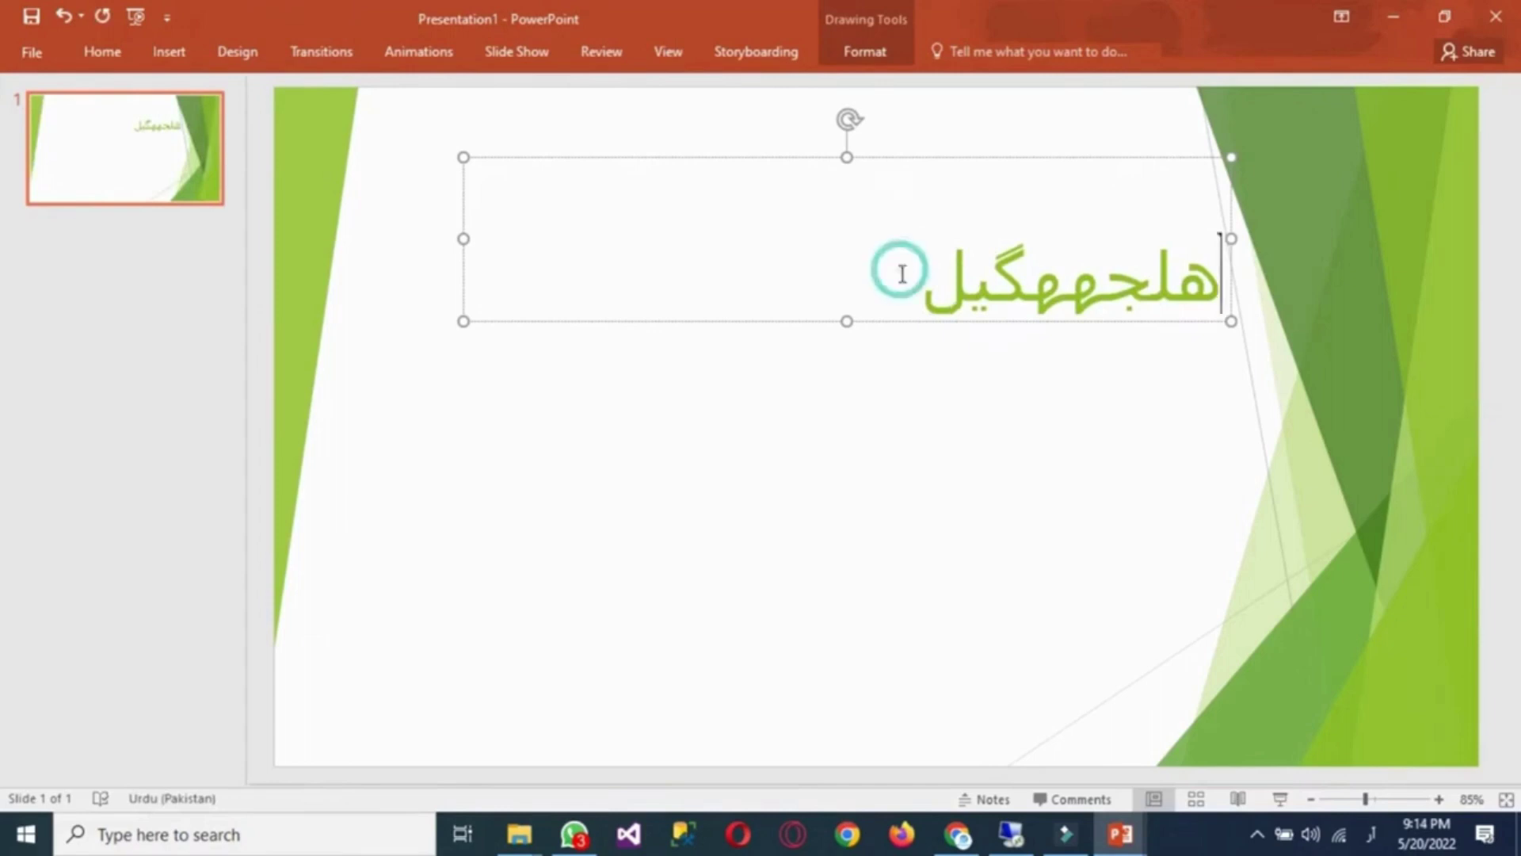
drag(901, 273, 1212, 273)
Set the selected Urdu title to the Jameel Noori Nastaleeq font
click(107, 53)
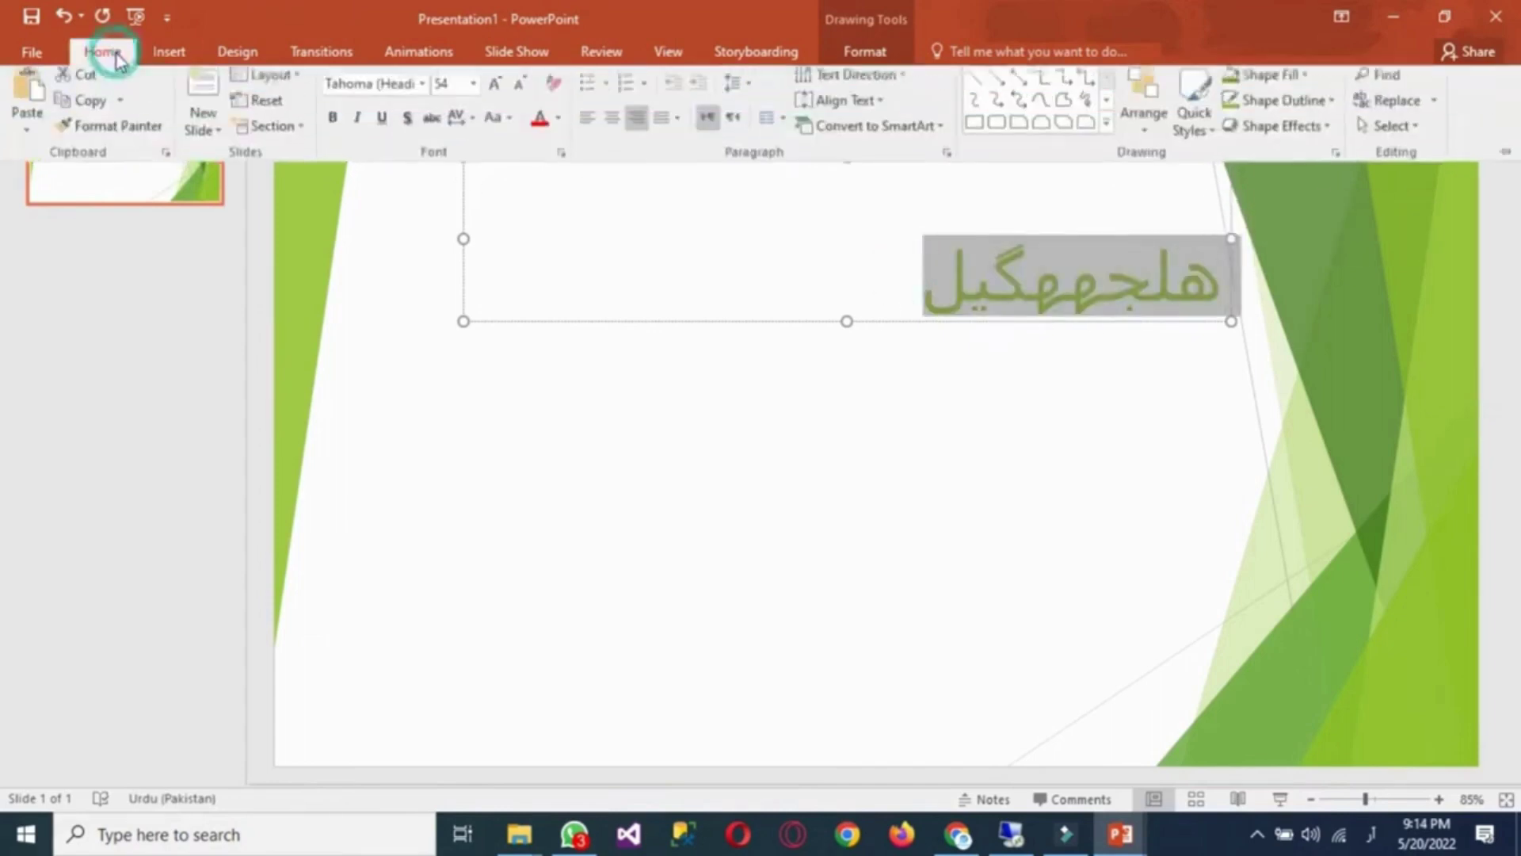
click(424, 90)
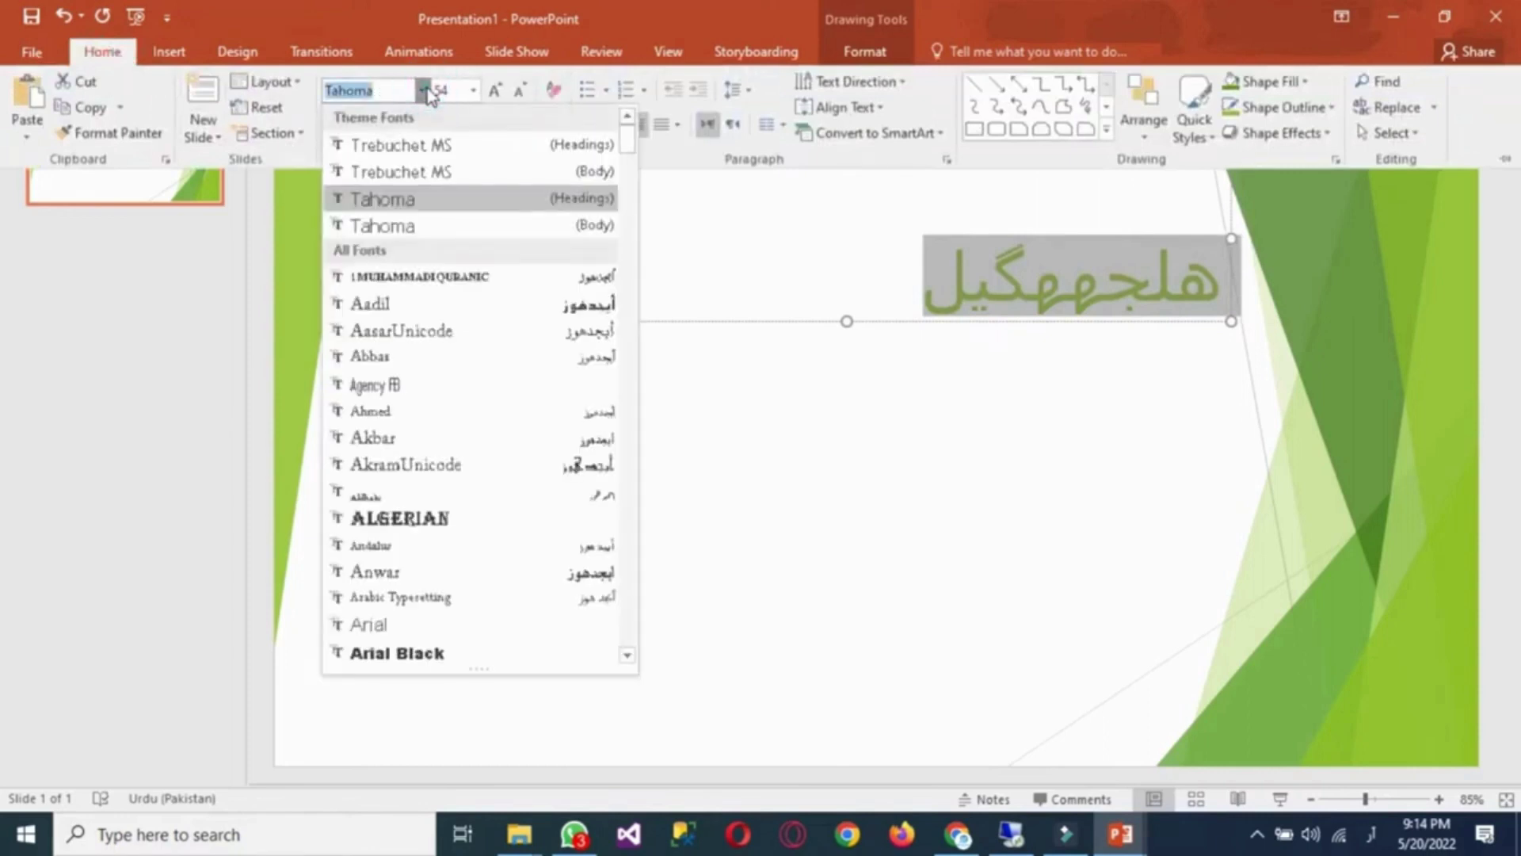
key(super+space)
text(j)
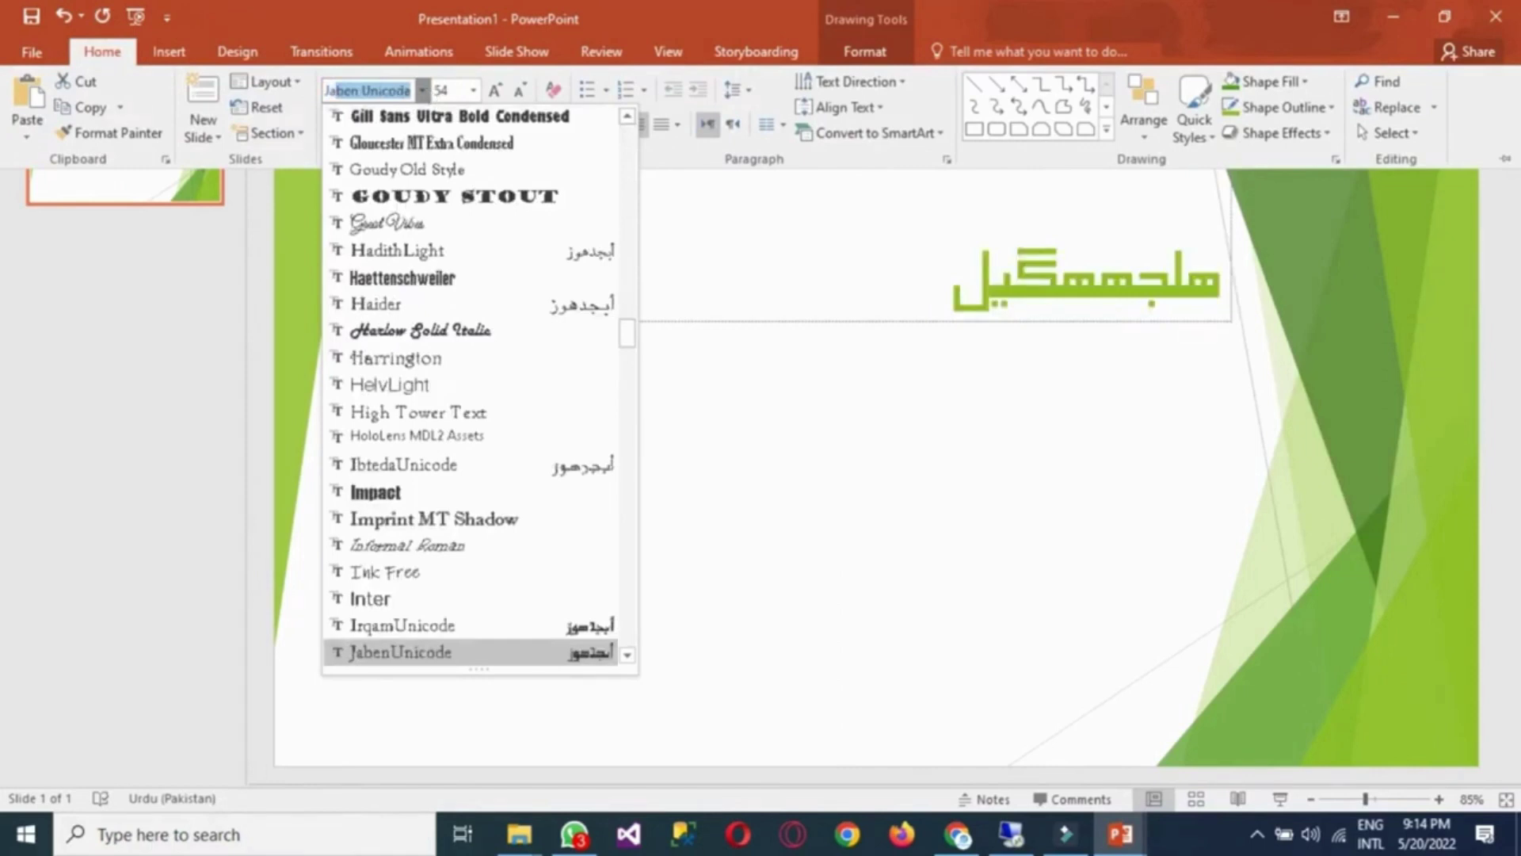
key(Down)
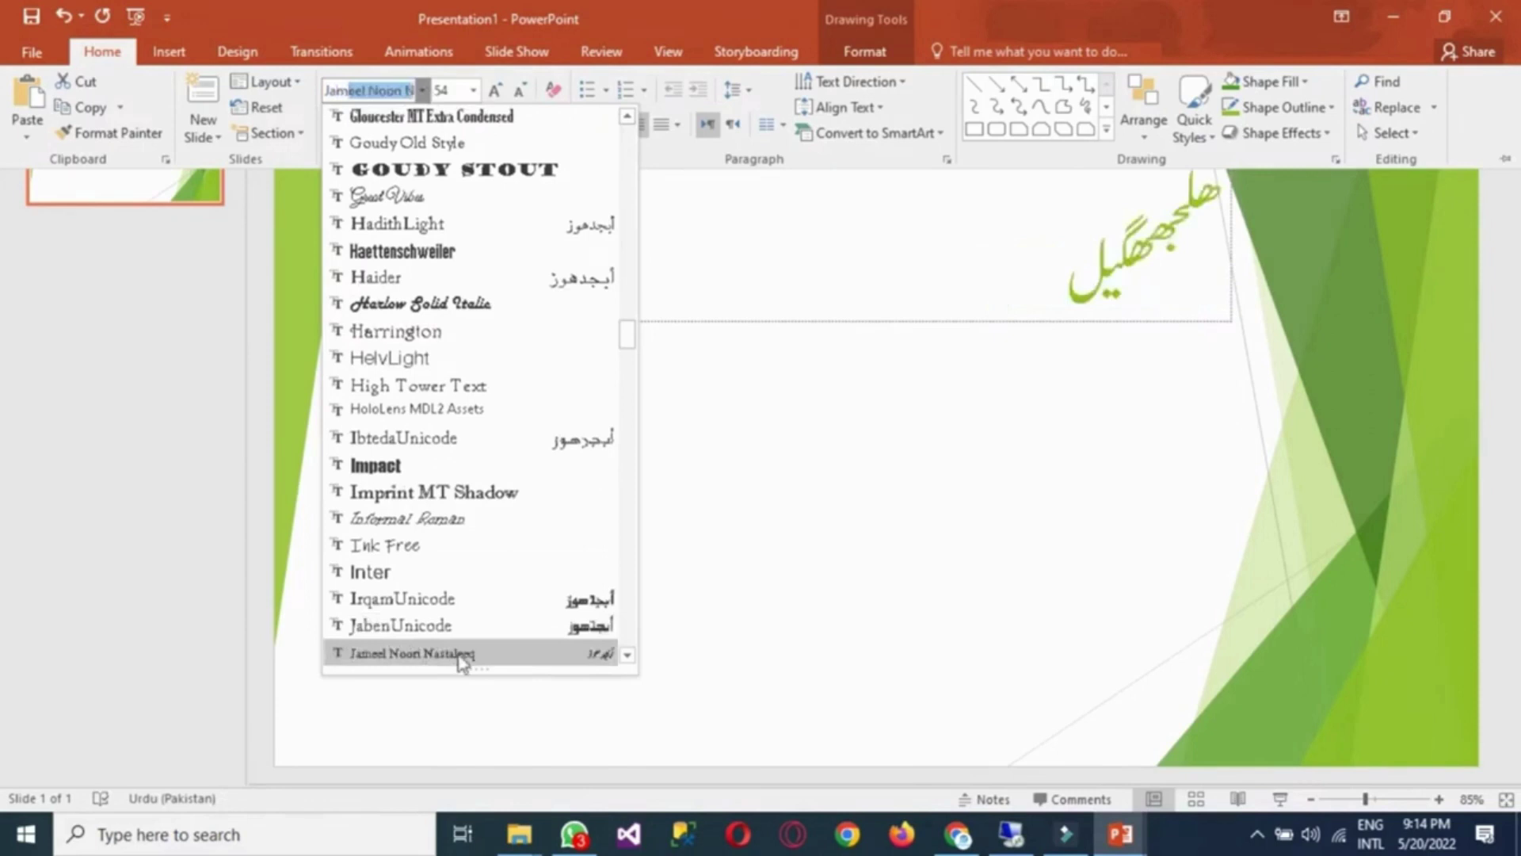
click(463, 656)
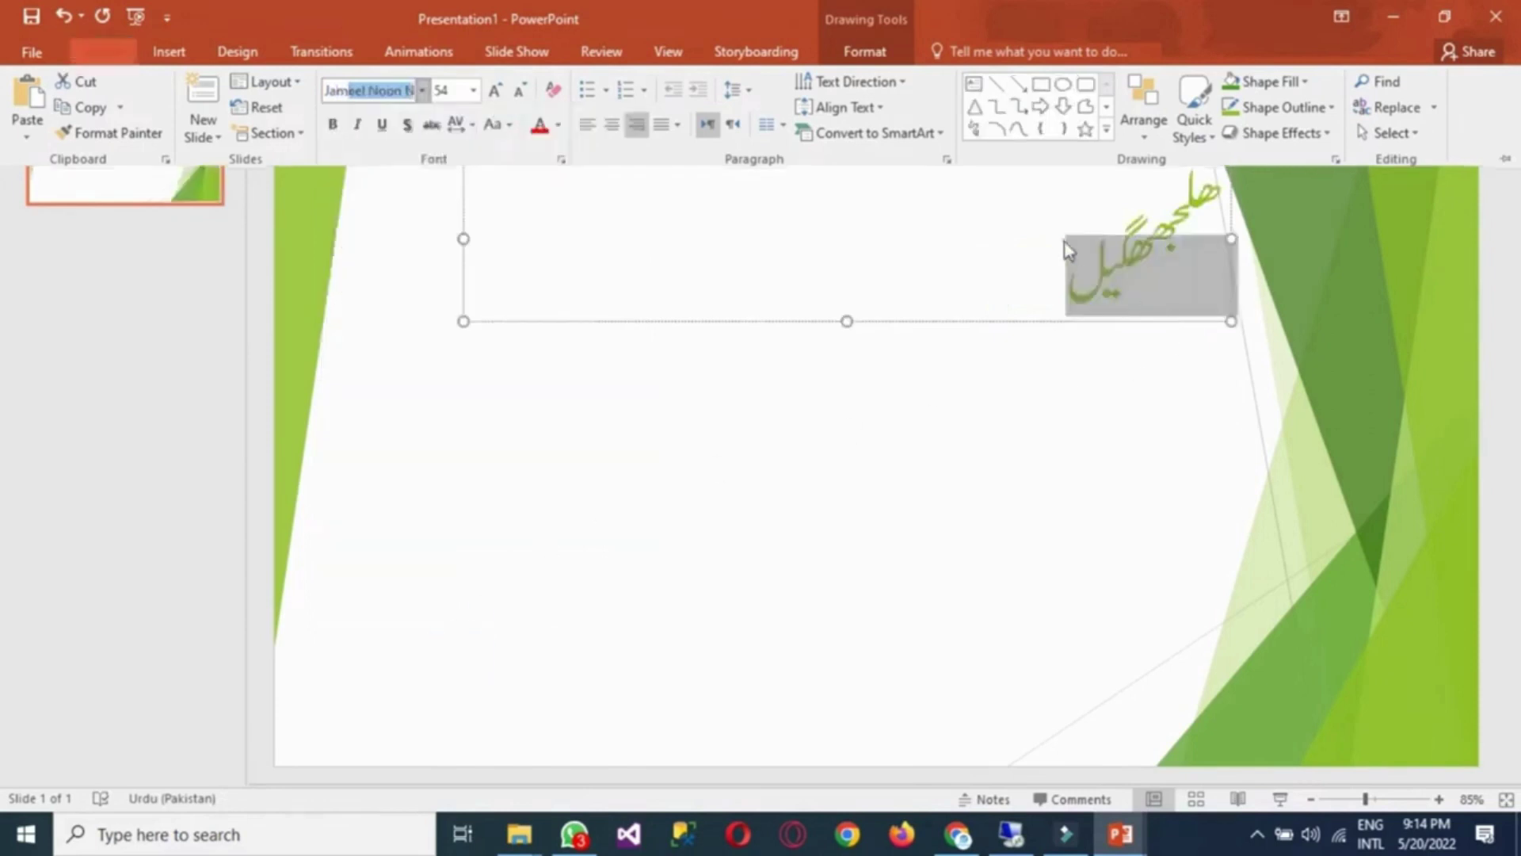
Reselect the Urdu title and type 'gklk' inside the Urdu word
click(1066, 247)
drag(1039, 264, 1193, 228)
click(1193, 228)
double_click(1193, 228)
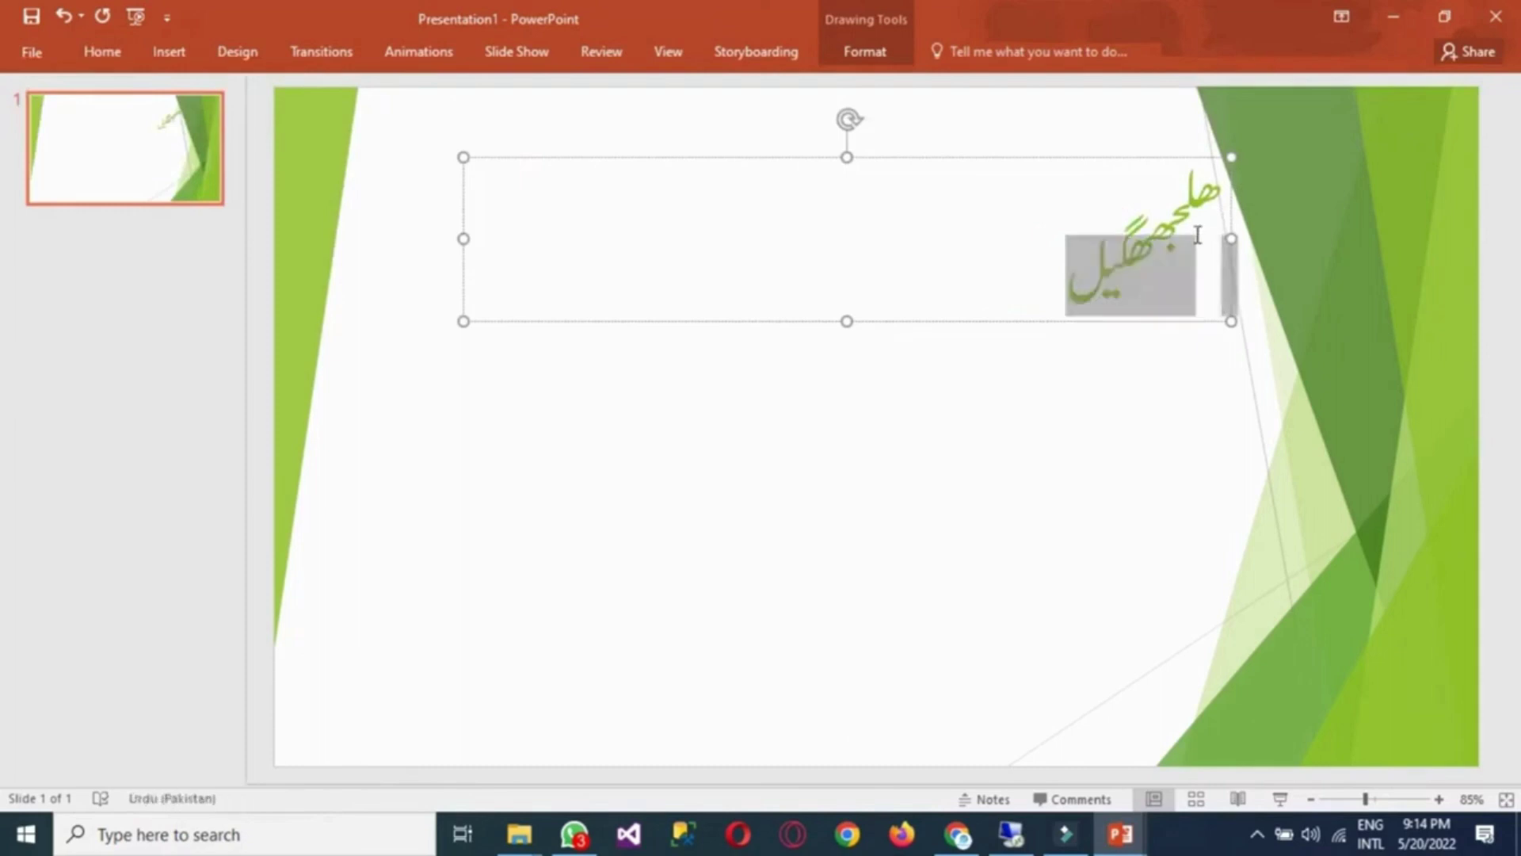
click(888, 230)
text(gklk)
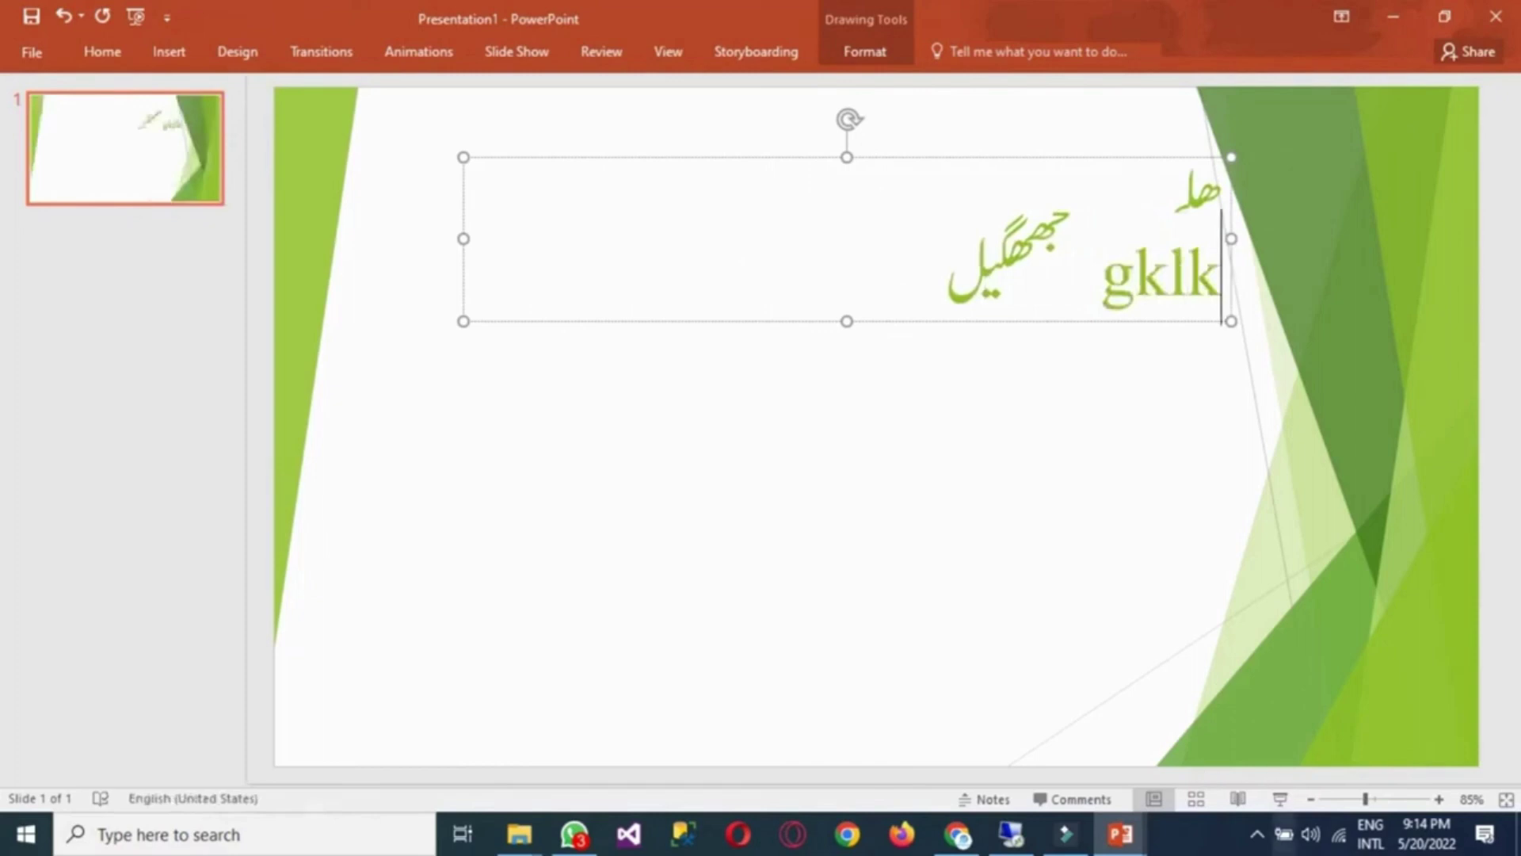
click(1339, 834)
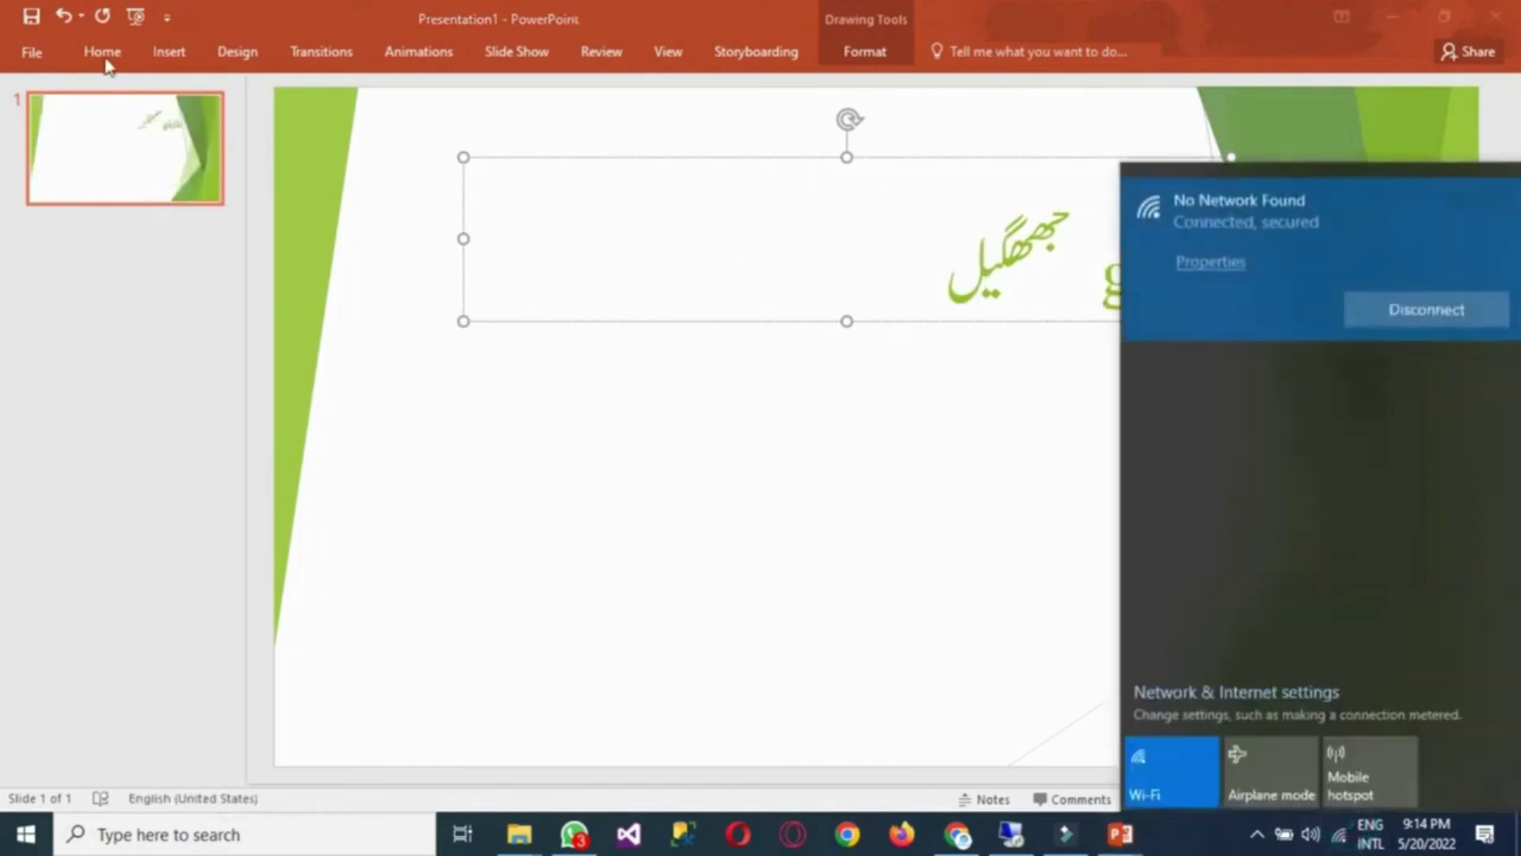
Insert a photo from the Desktop folder onto the slide
click(166, 54)
click(166, 54)
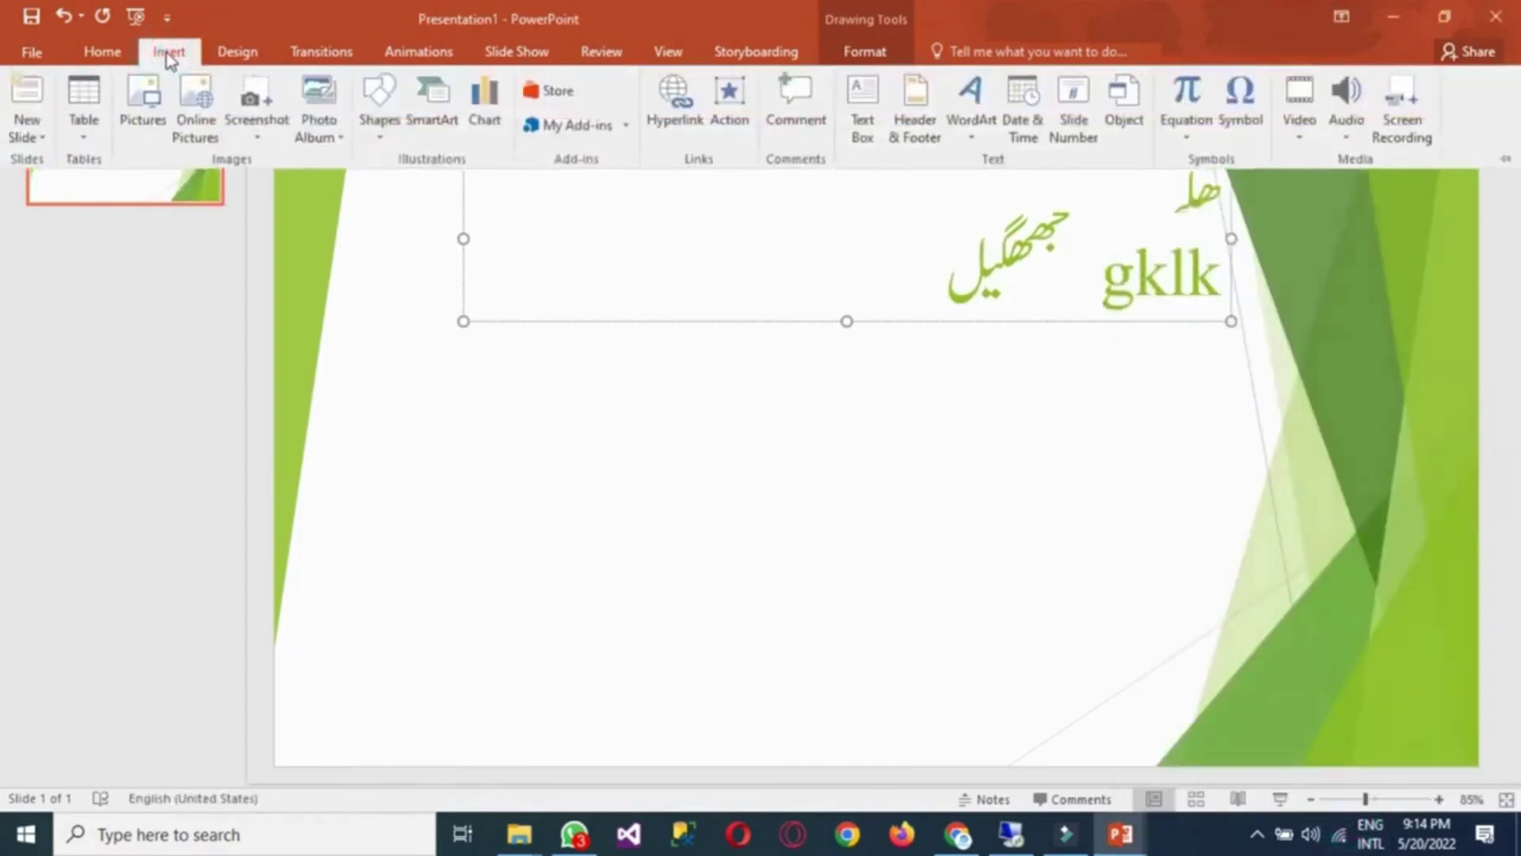
click(144, 99)
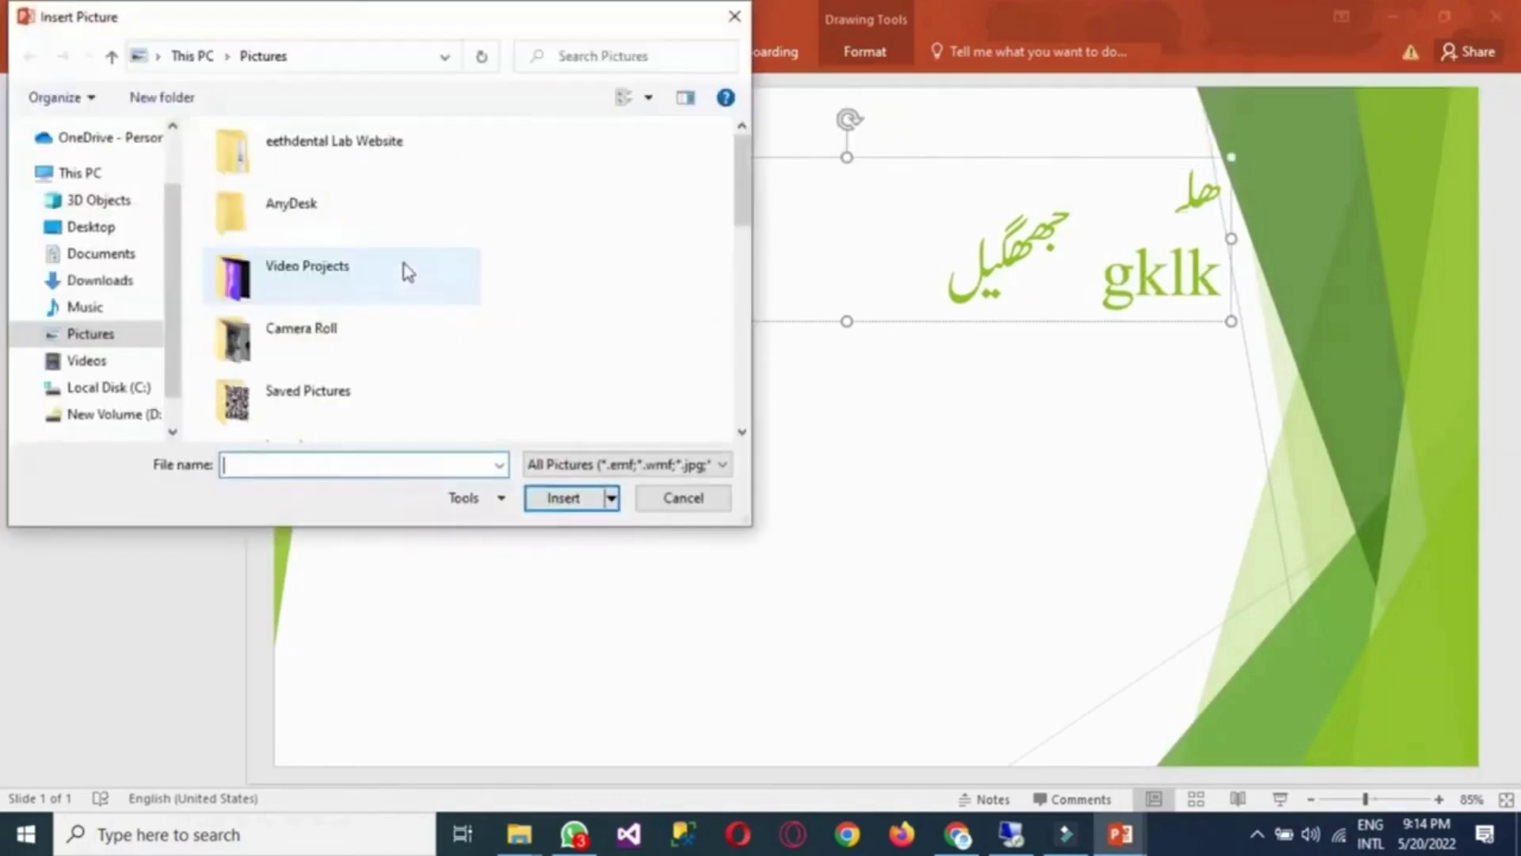
mouse_move(98, 200)
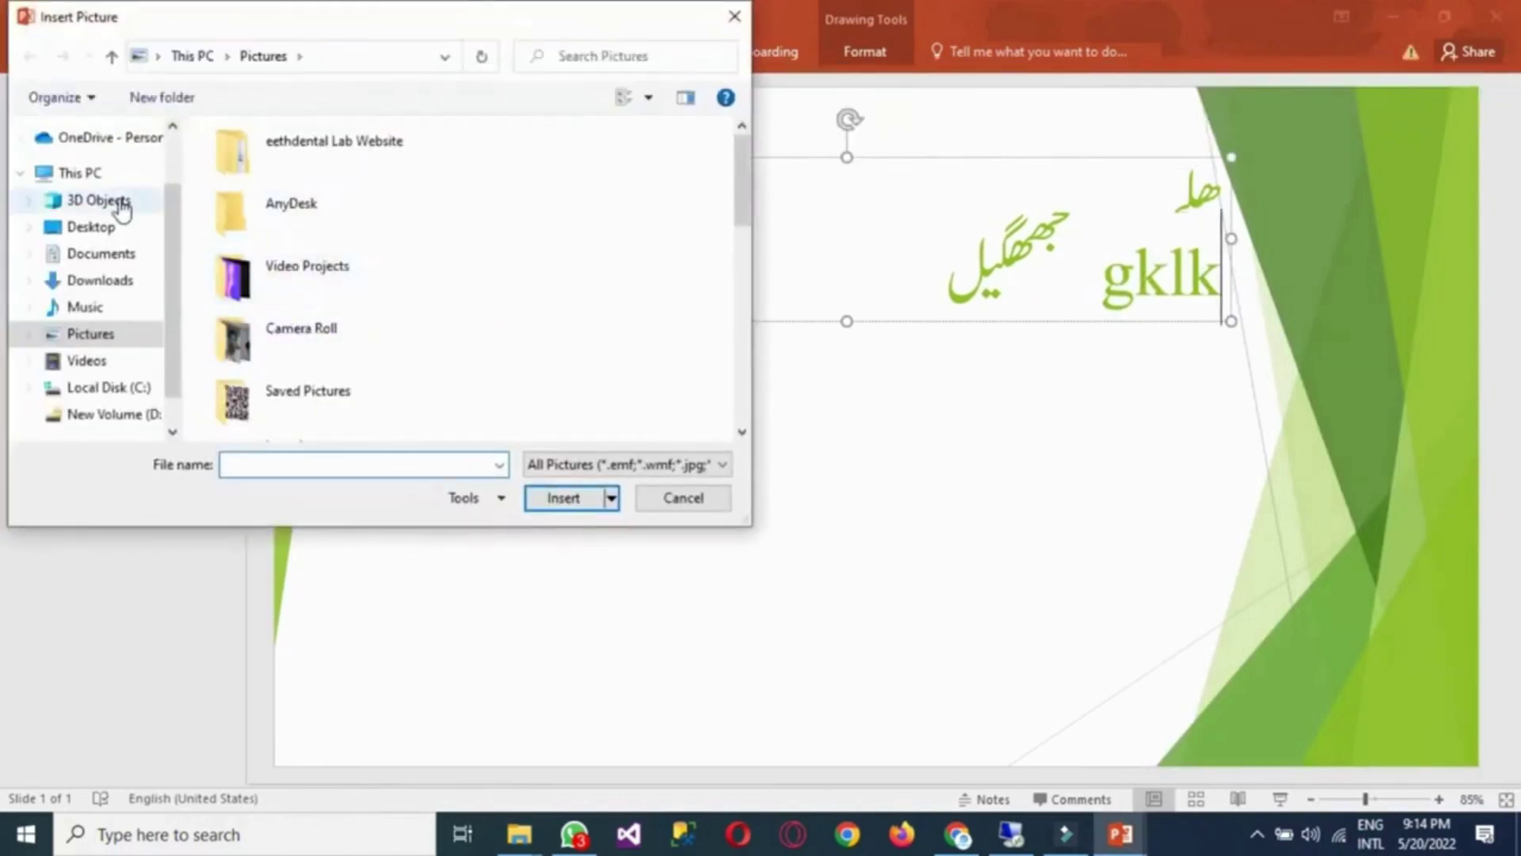
click(92, 228)
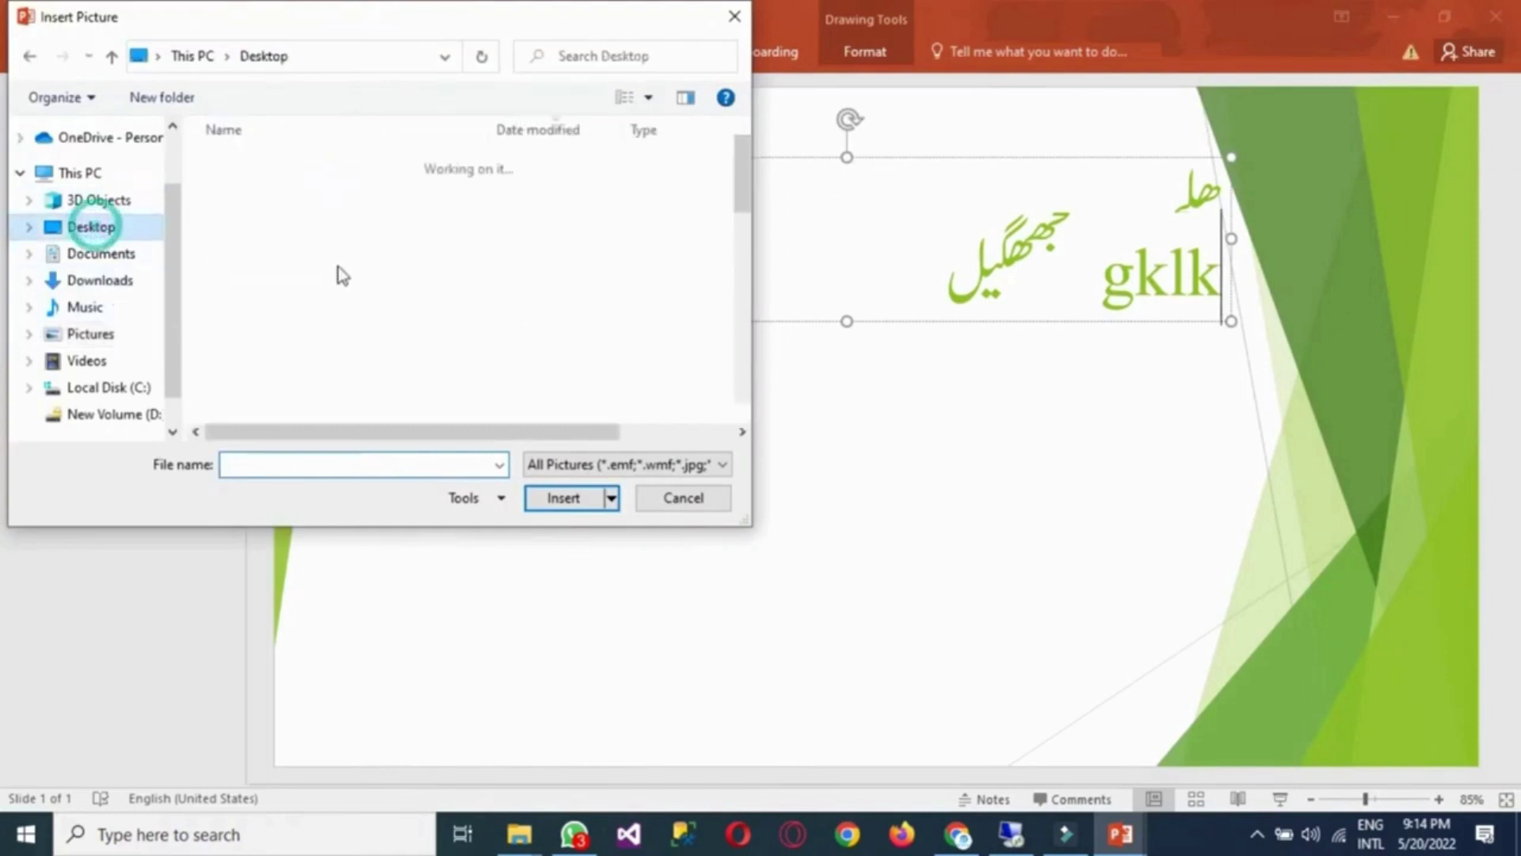
double_click(265, 194)
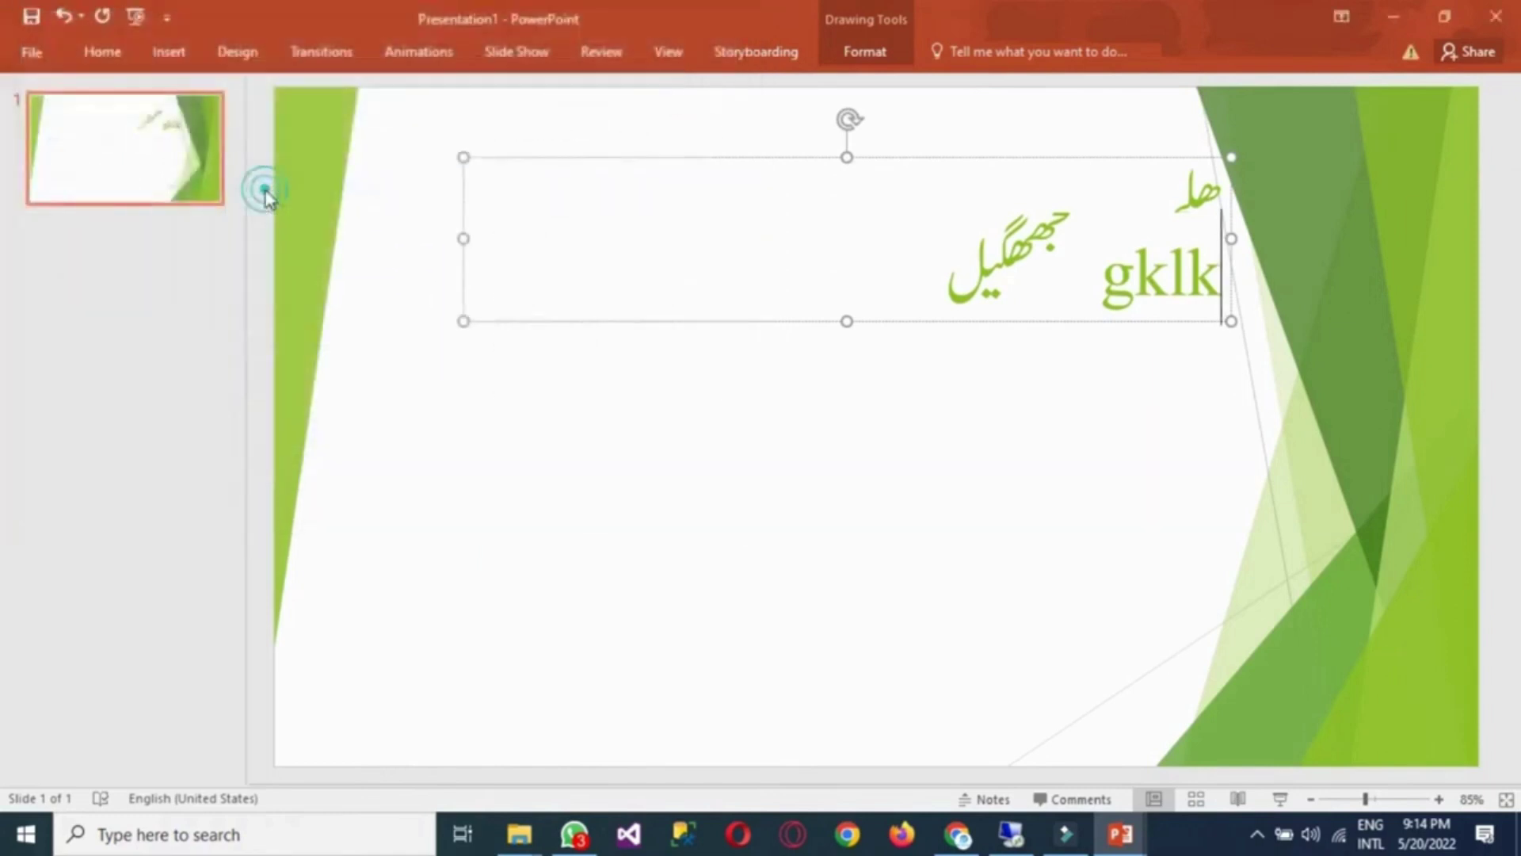
Shrink the photo, place it at the slide's upper left, then close Presentation1
mouse_move(1125, 109)
mouse_down()
mouse_move(1008, 424)
mouse_move(866, 581)
mouse_move(852, 452)
mouse_up()
drag(736, 606, 465, 321)
click(743, 582)
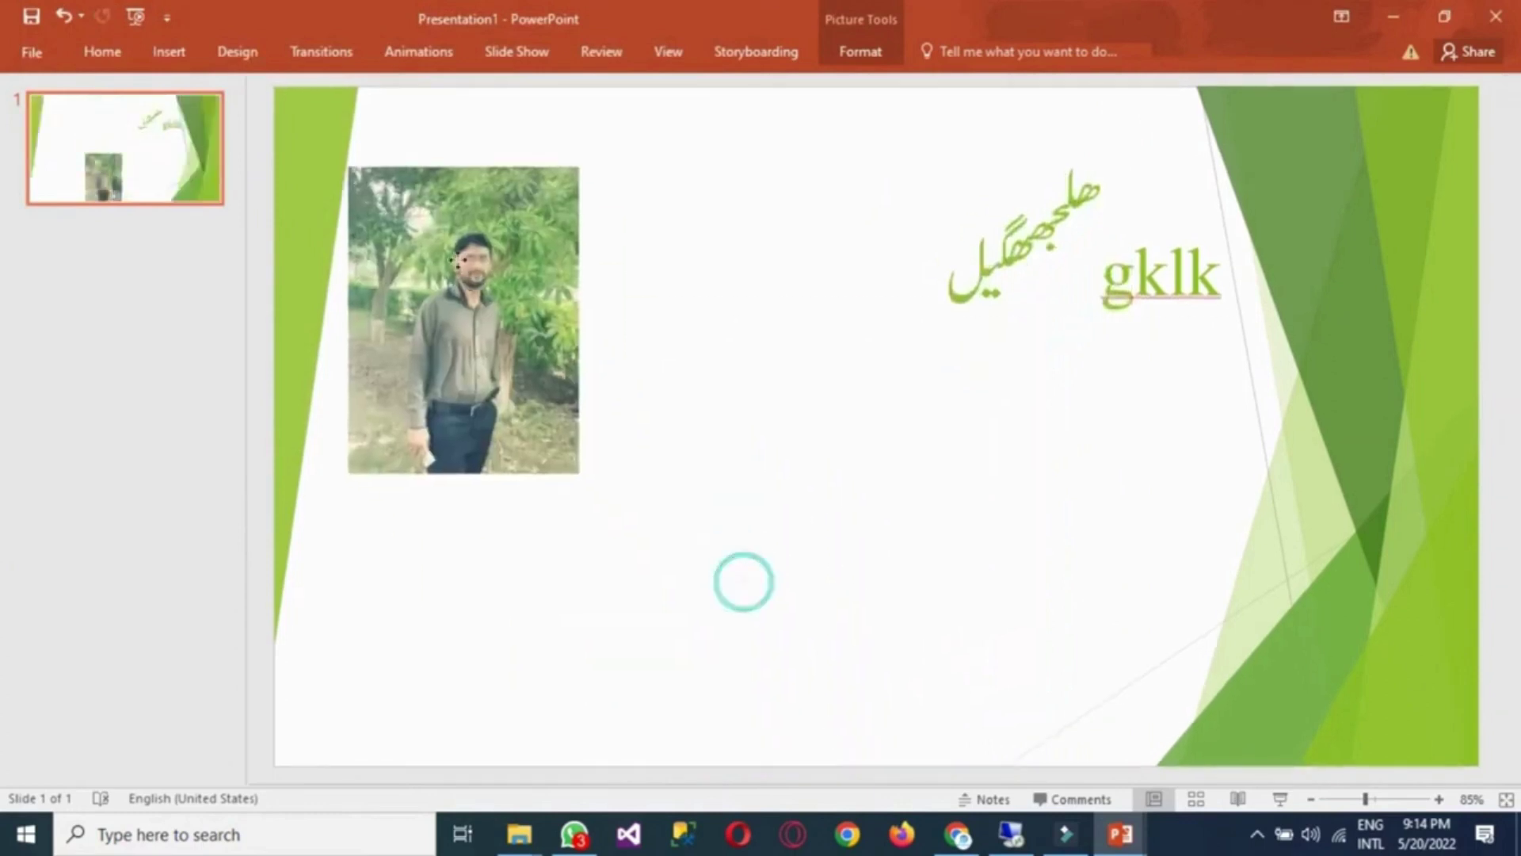
drag(459, 261, 460, 204)
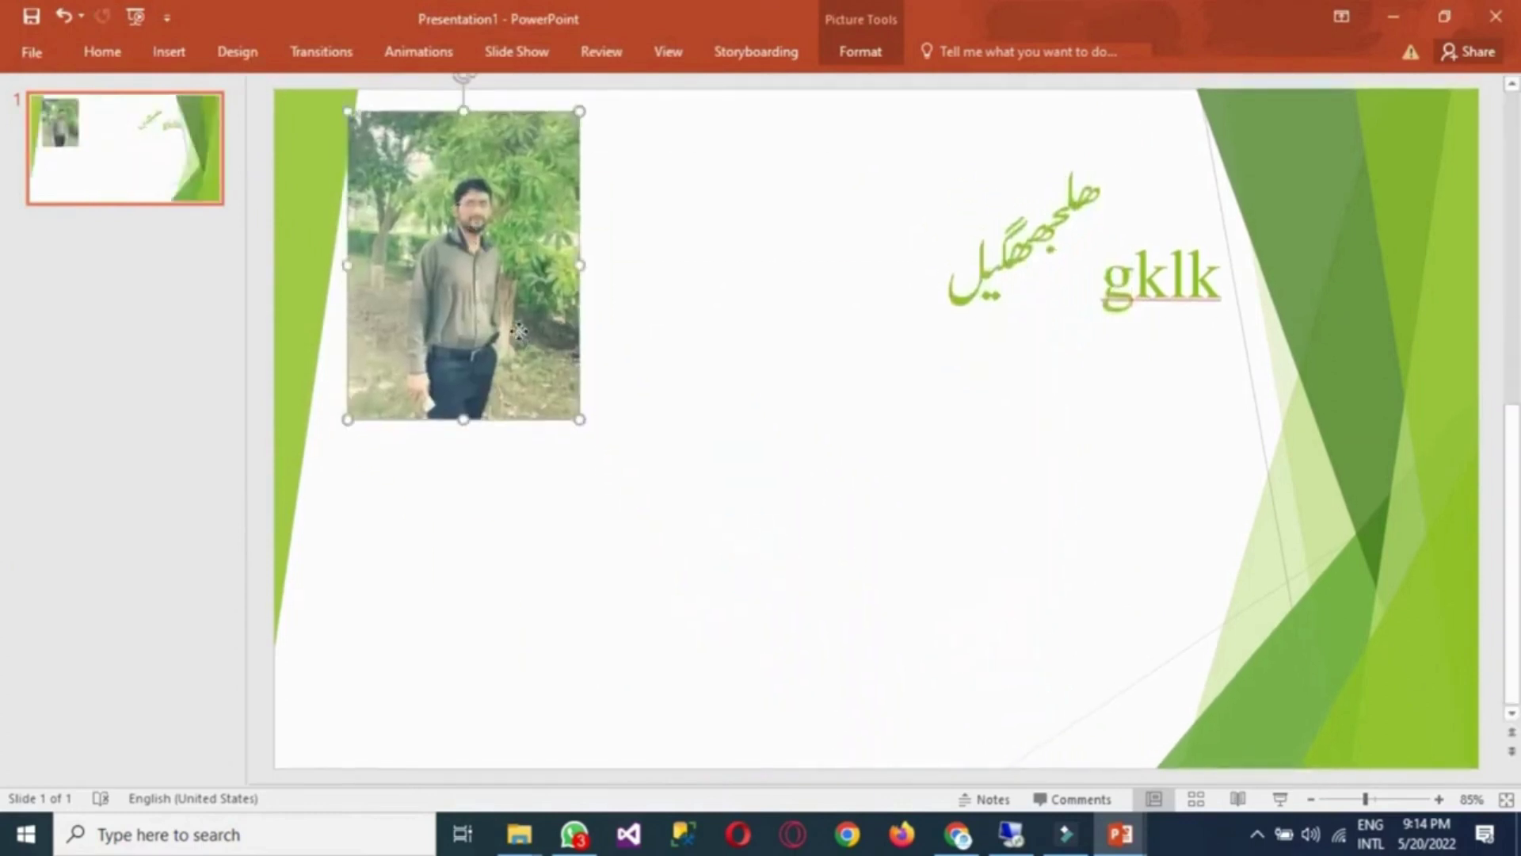
drag(519, 332, 556, 345)
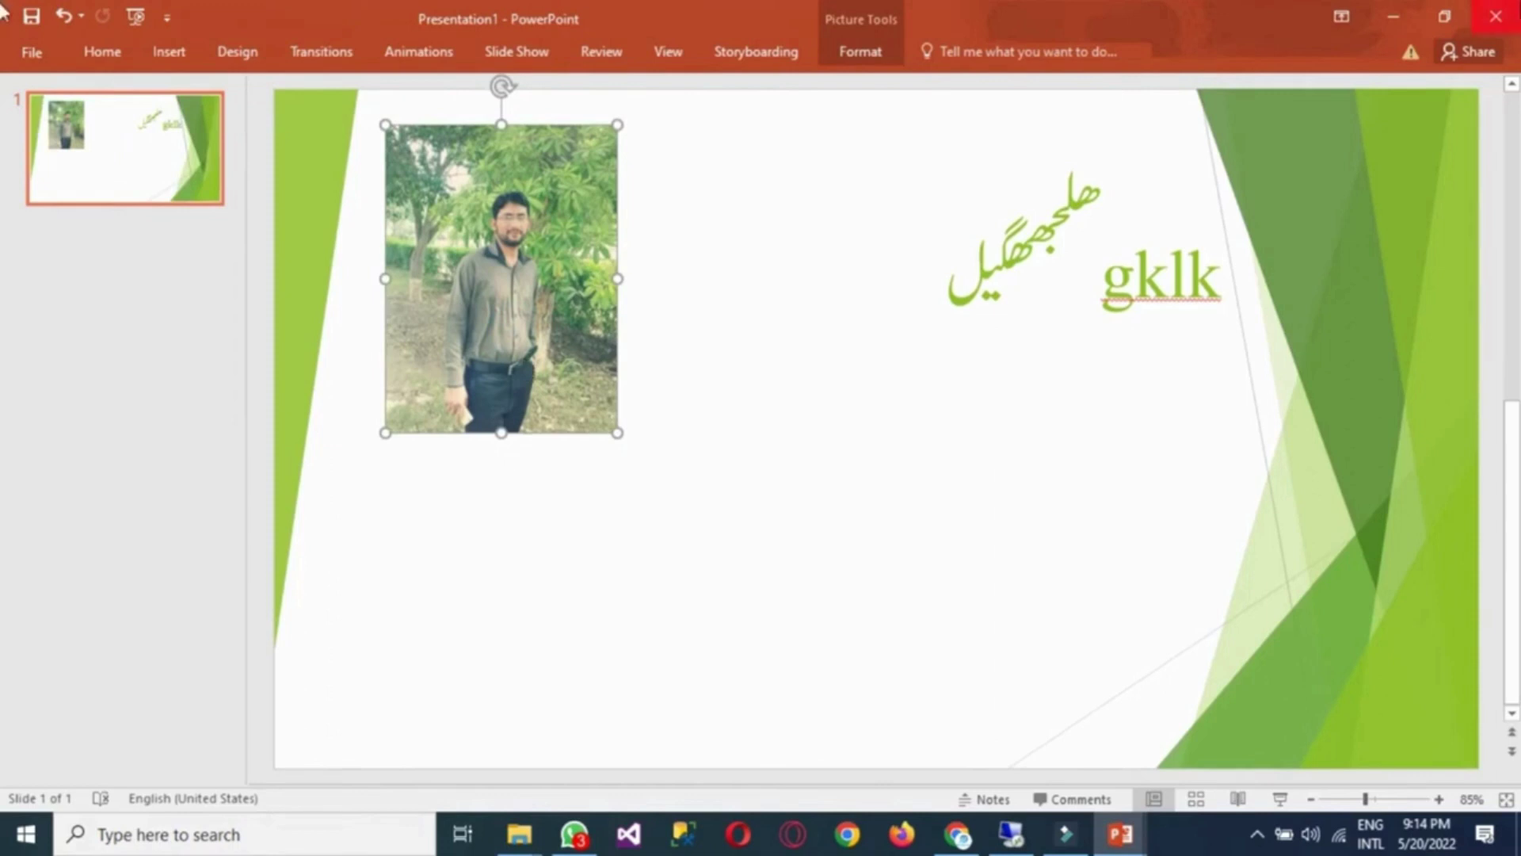
click(1496, 15)
Discard Presentation1 without saving and show slide 1 of ADO.Net Thumbnails
click(767, 449)
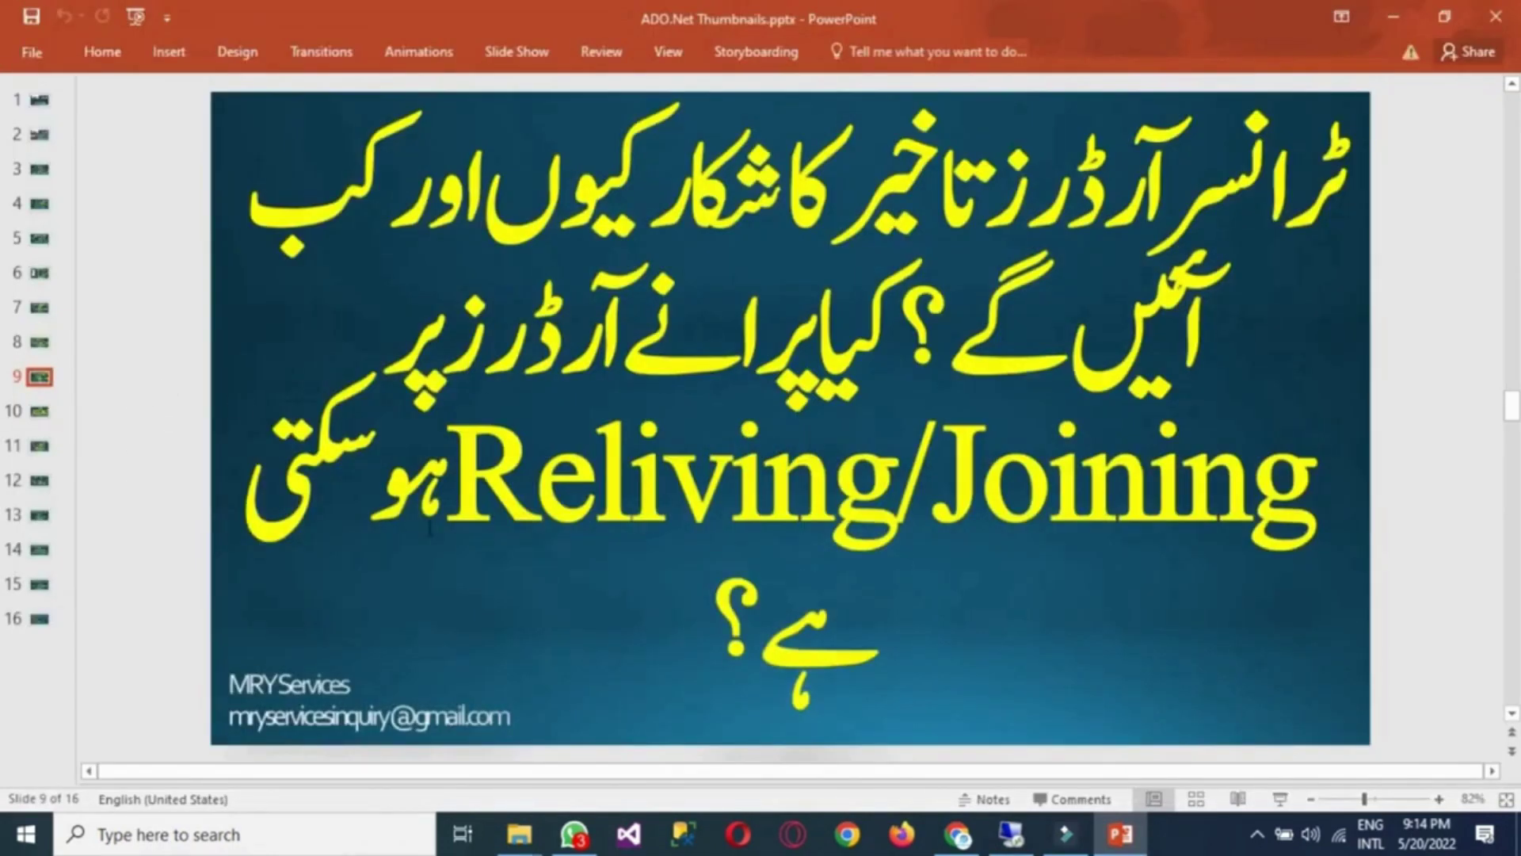
click(40, 134)
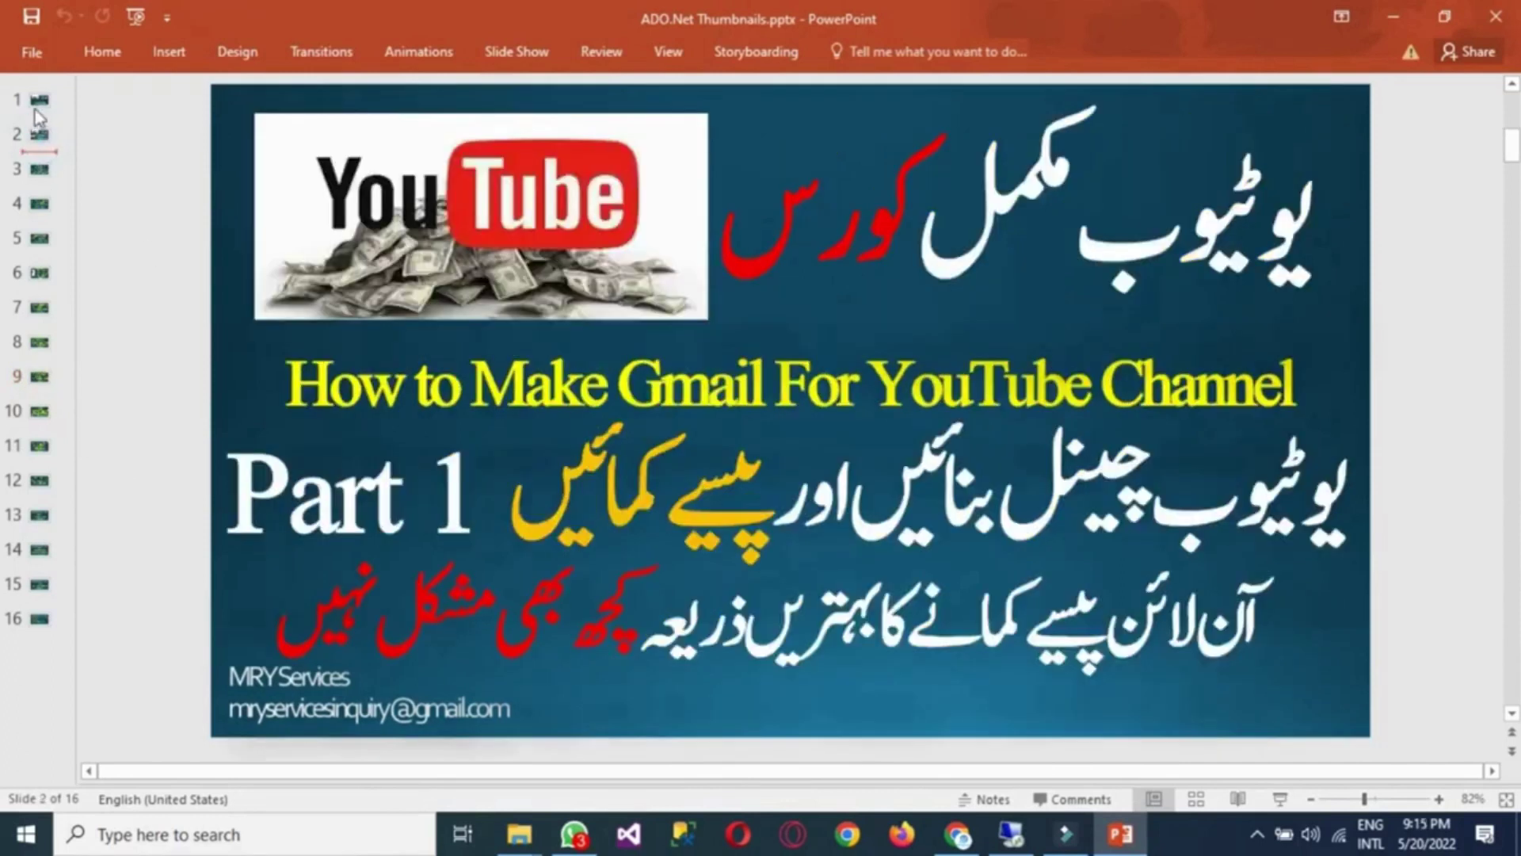
click(36, 106)
Select the Urdu heading and both lines of the English title on slide 1
click(1316, 372)
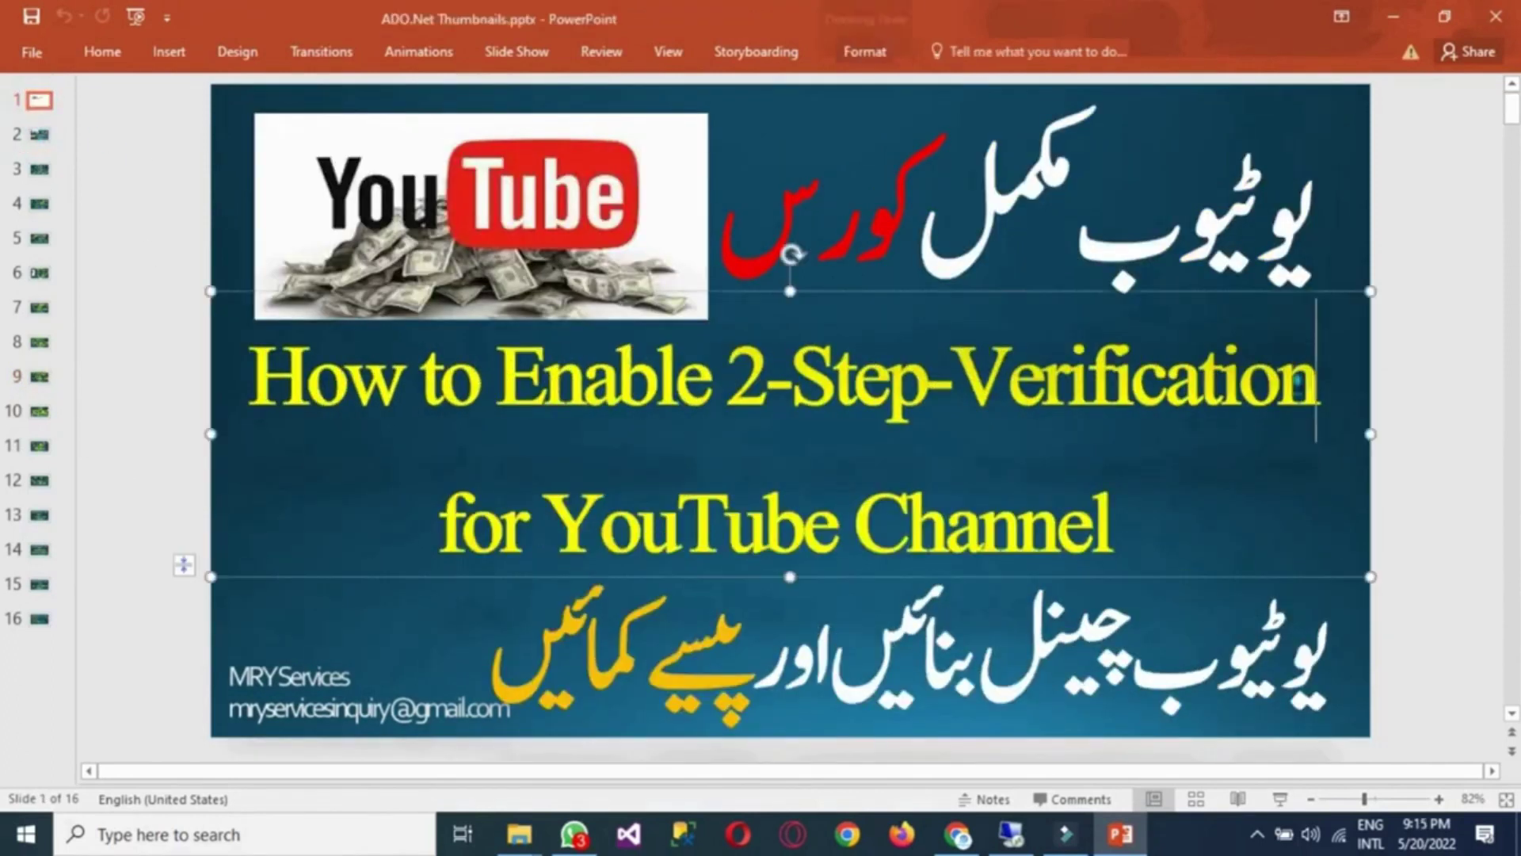
drag(1129, 527, 252, 382)
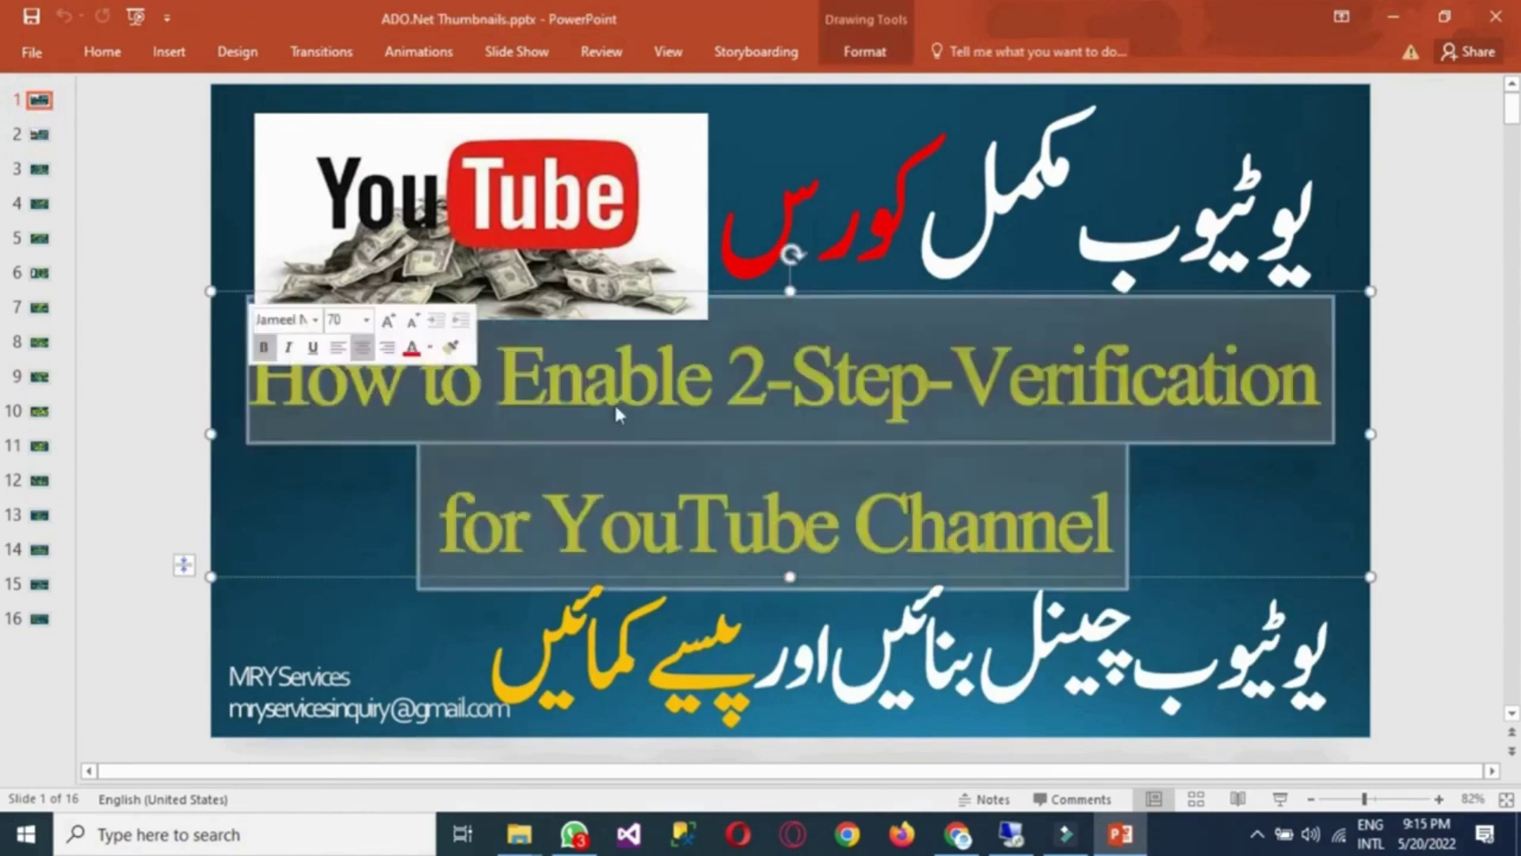
click(558, 216)
click(816, 233)
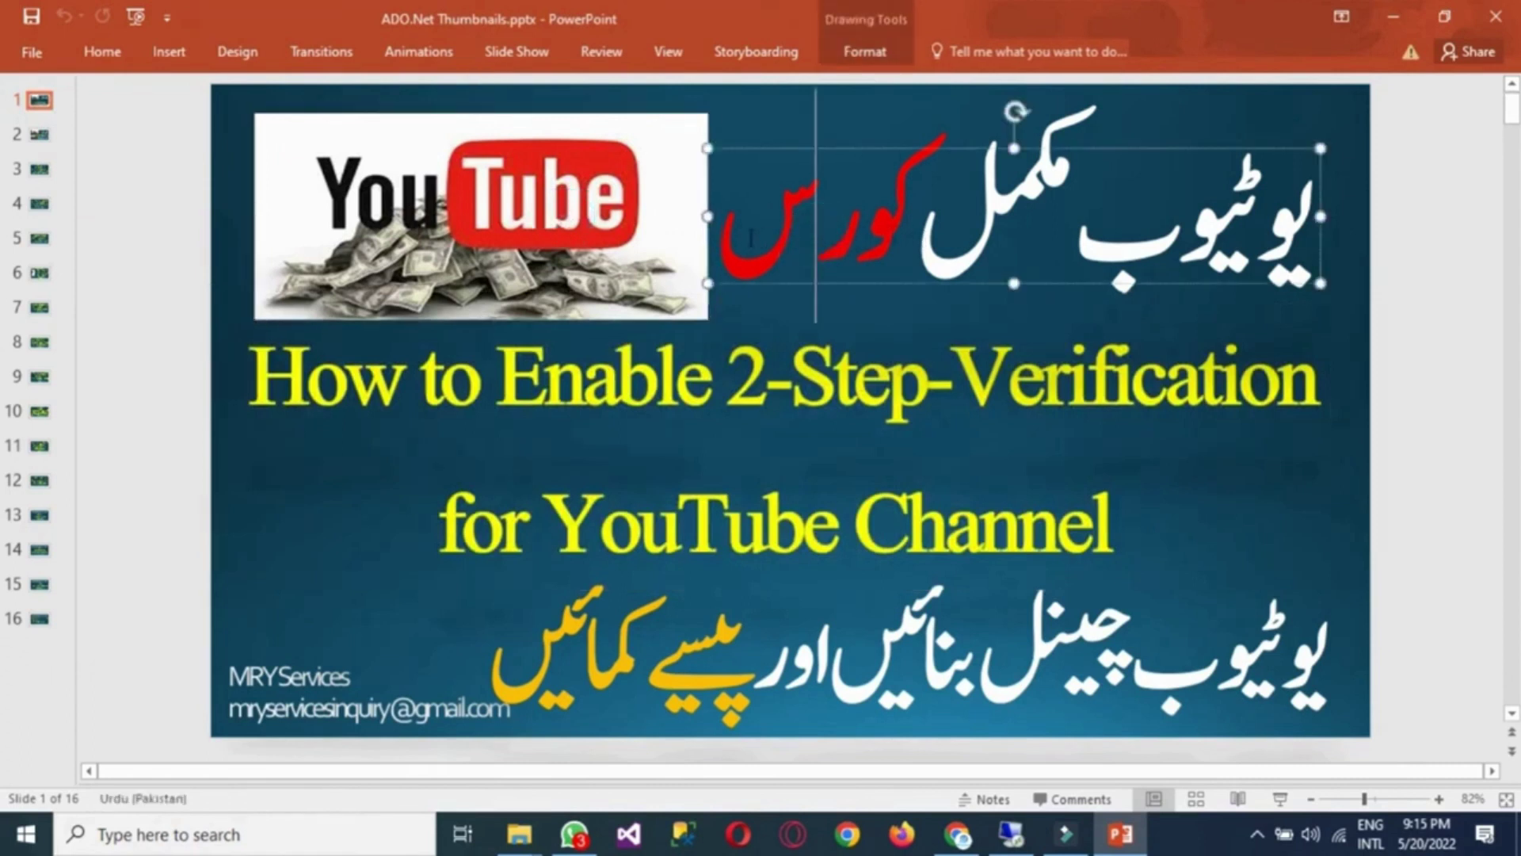
triple_click(816, 232)
click(776, 449)
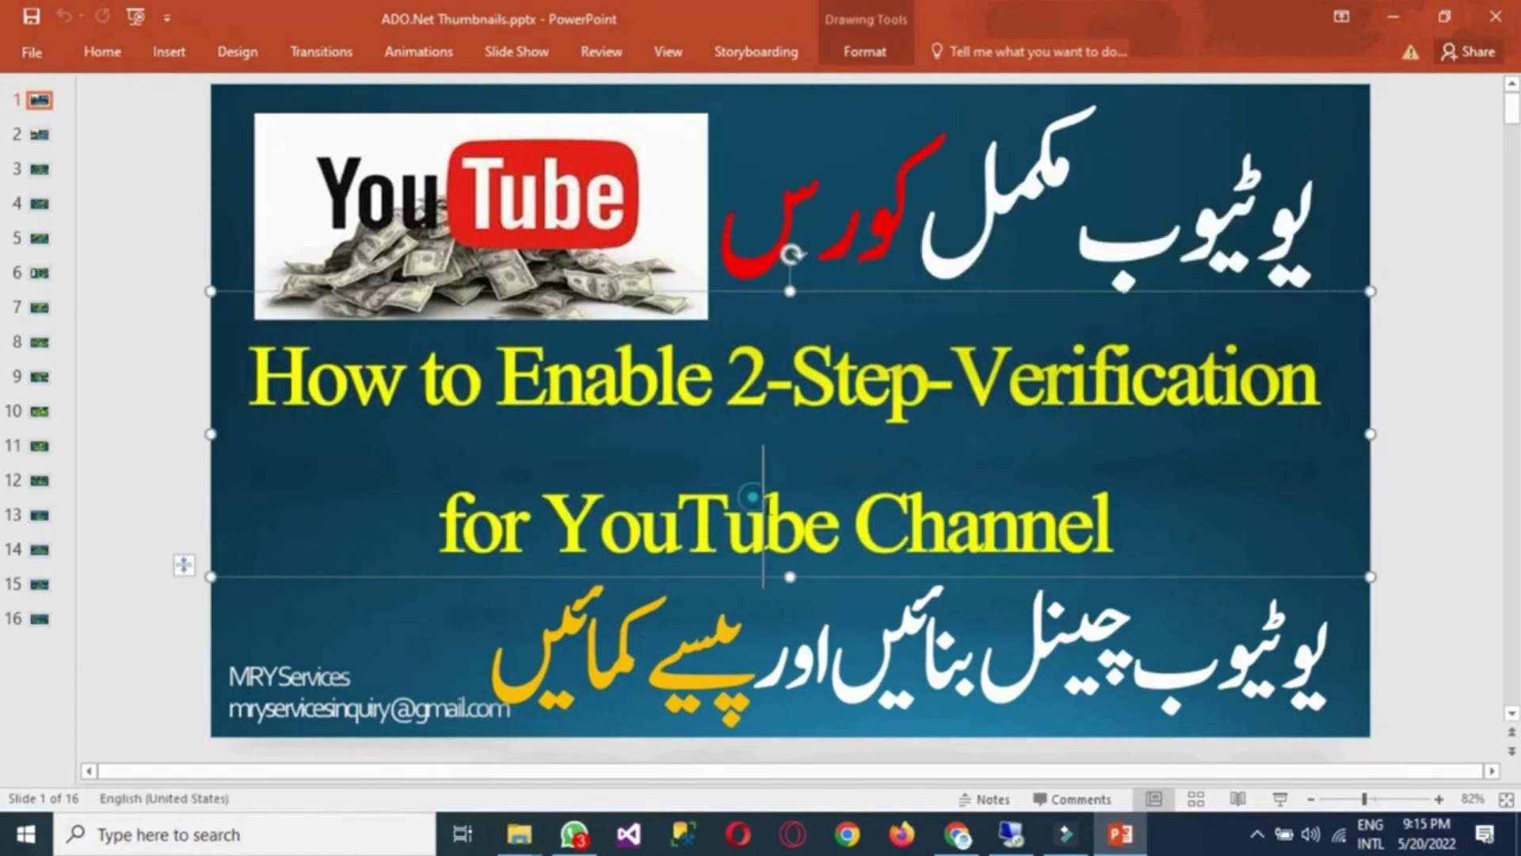
mouse_move(1120, 535)
mouse_down()
mouse_move(292, 423)
mouse_move(316, 444)
mouse_up()
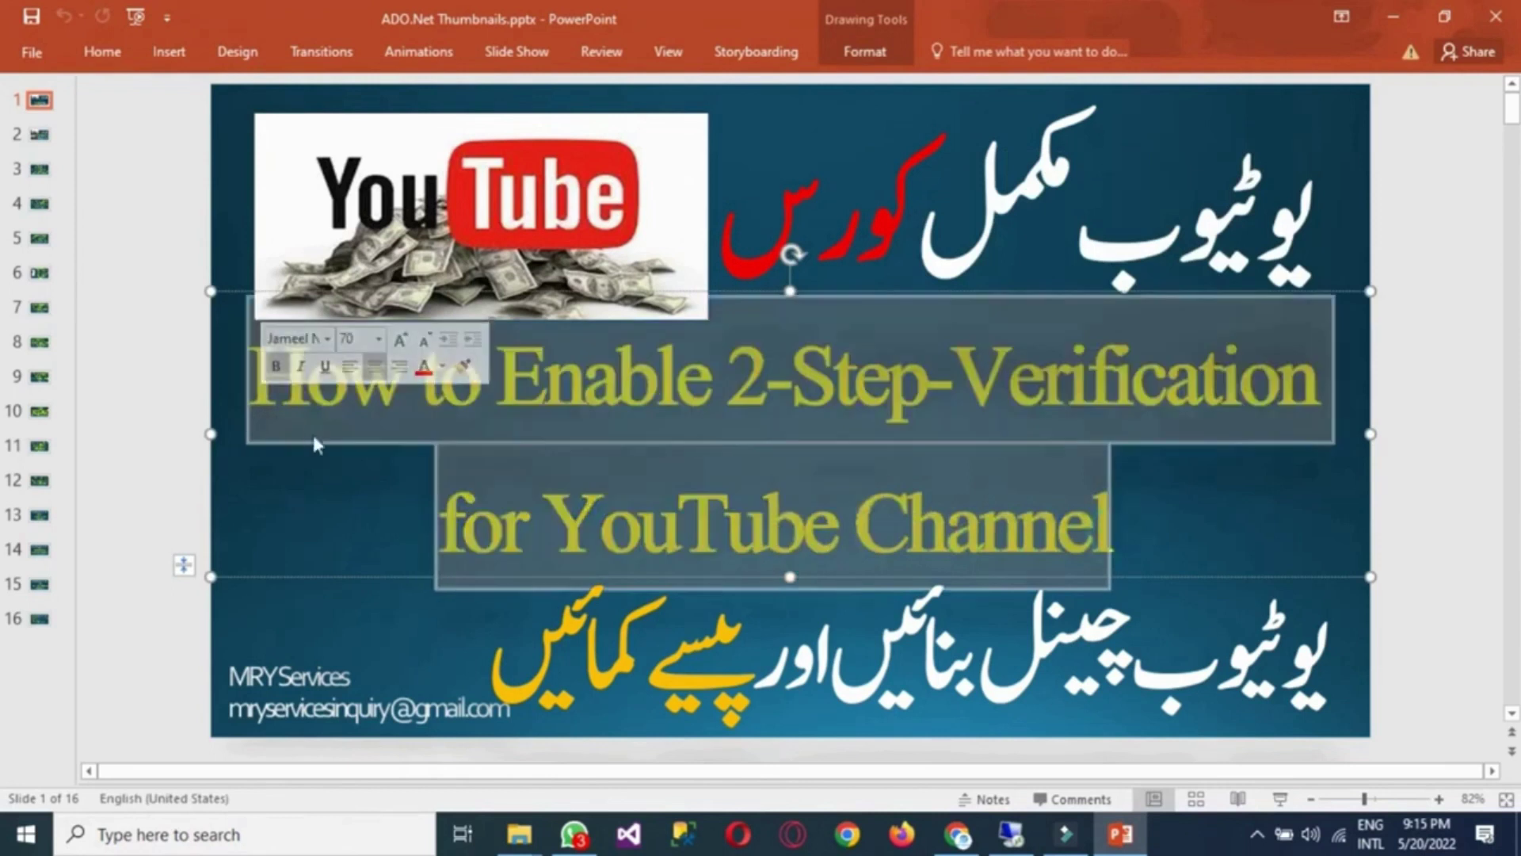
click(102, 51)
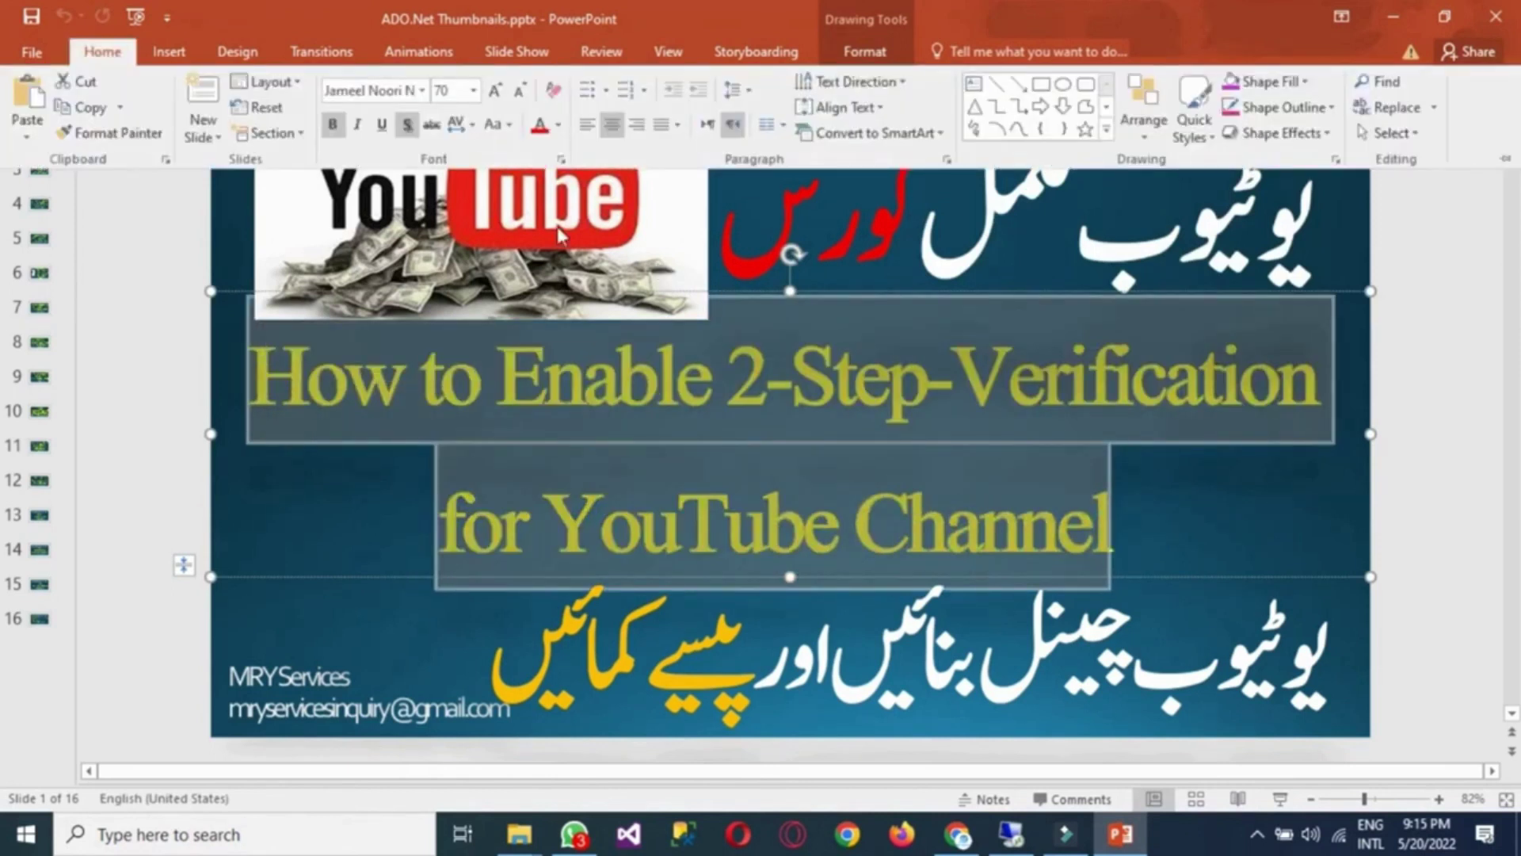
click(237, 52)
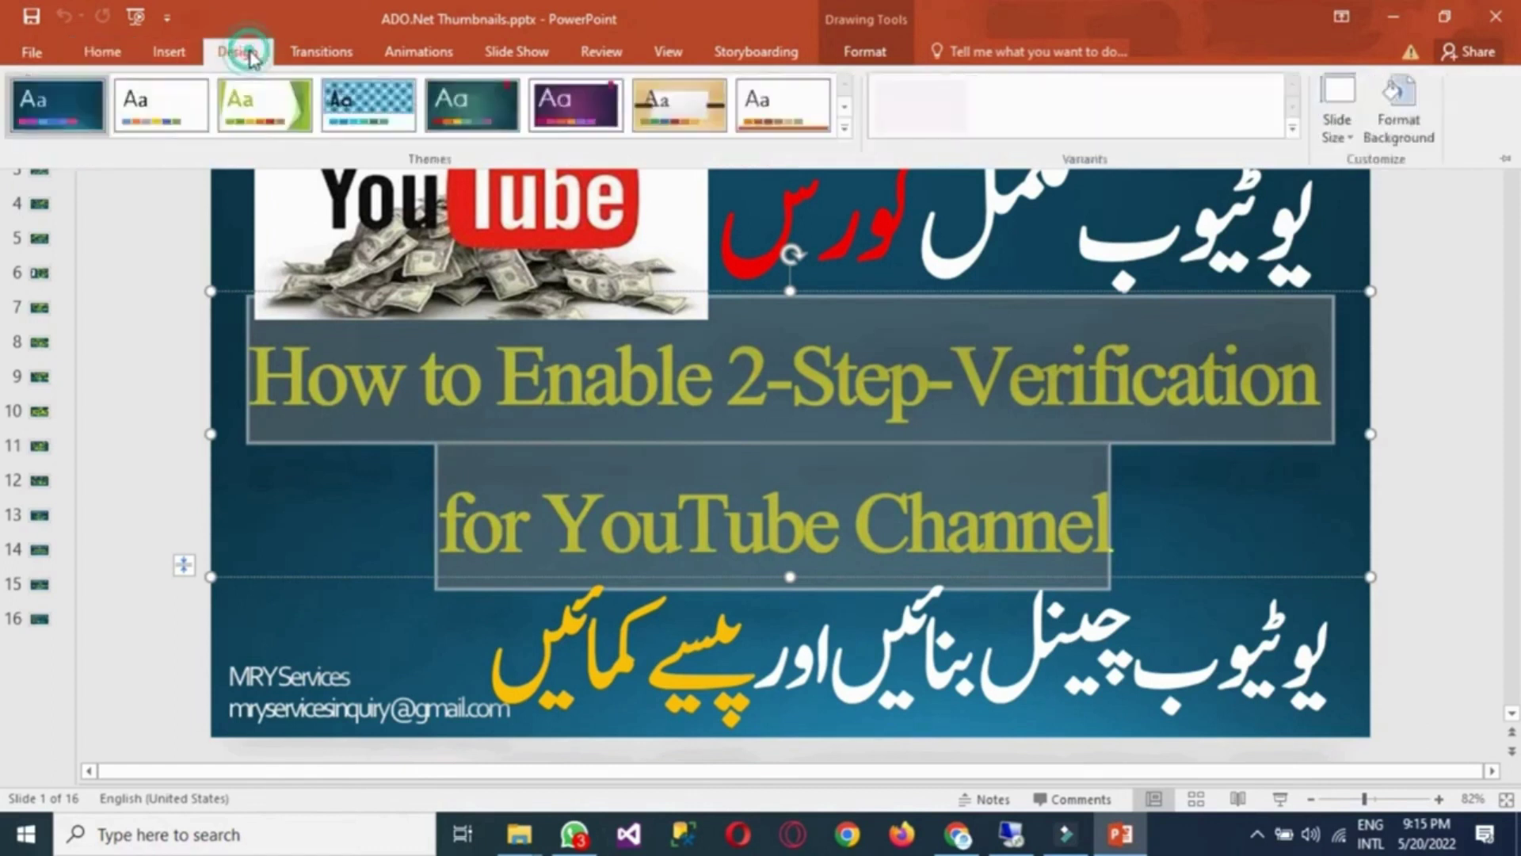
click(1352, 141)
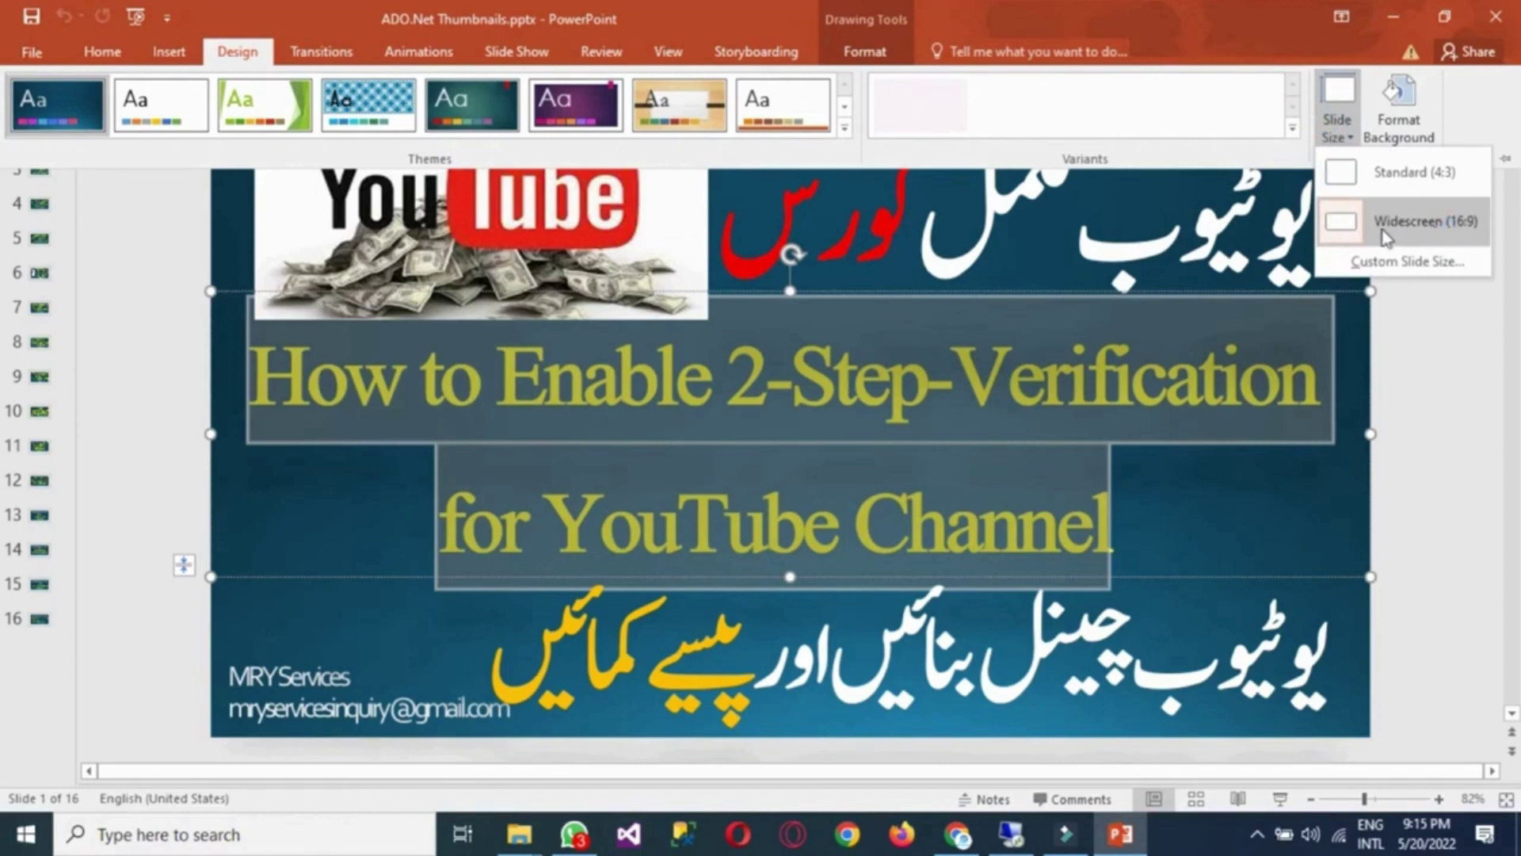
click(1437, 440)
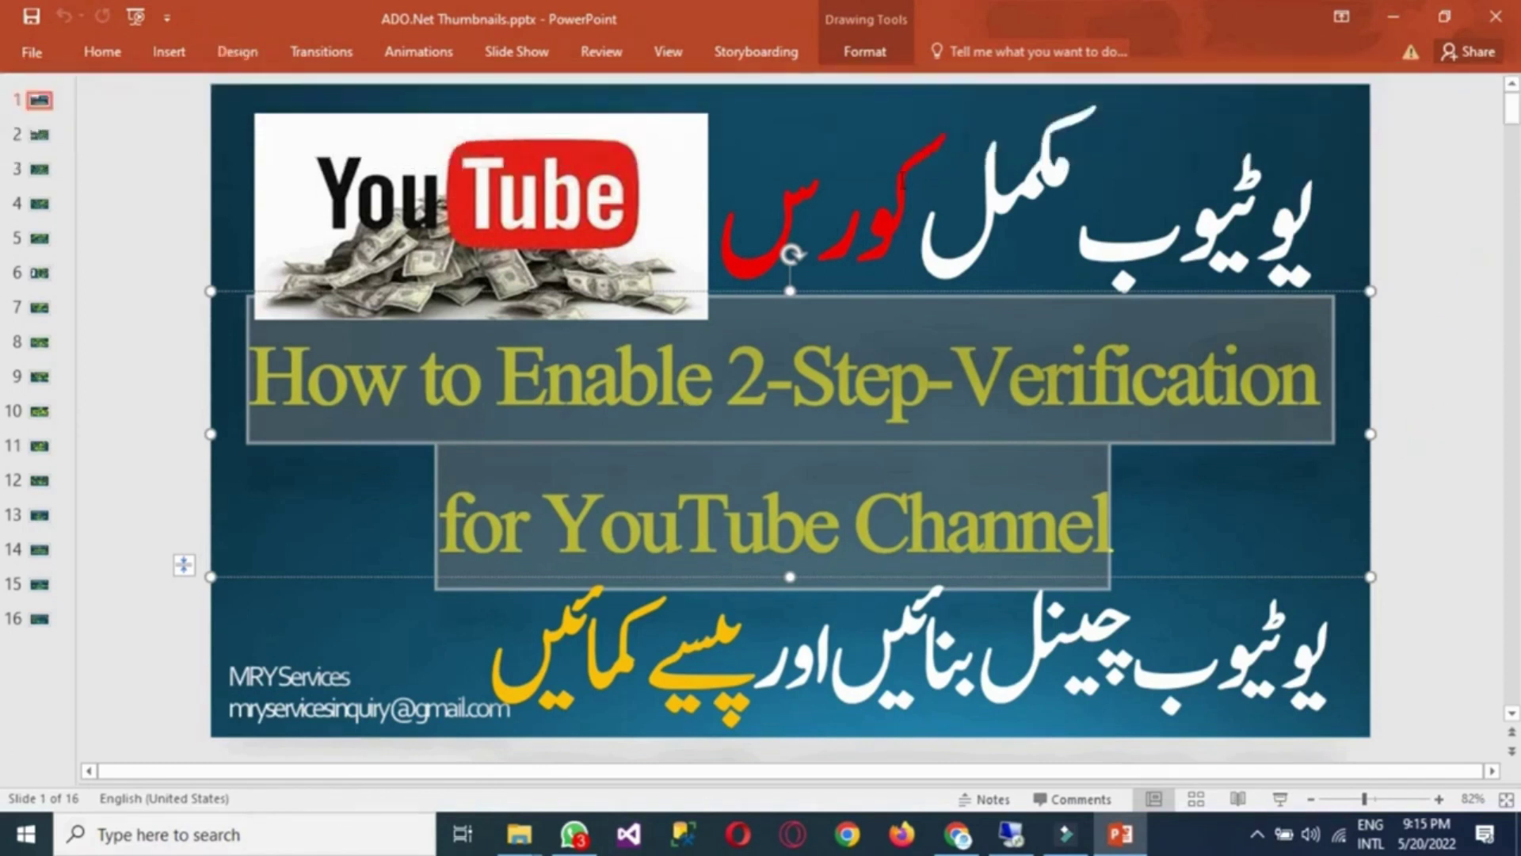
click(903, 175)
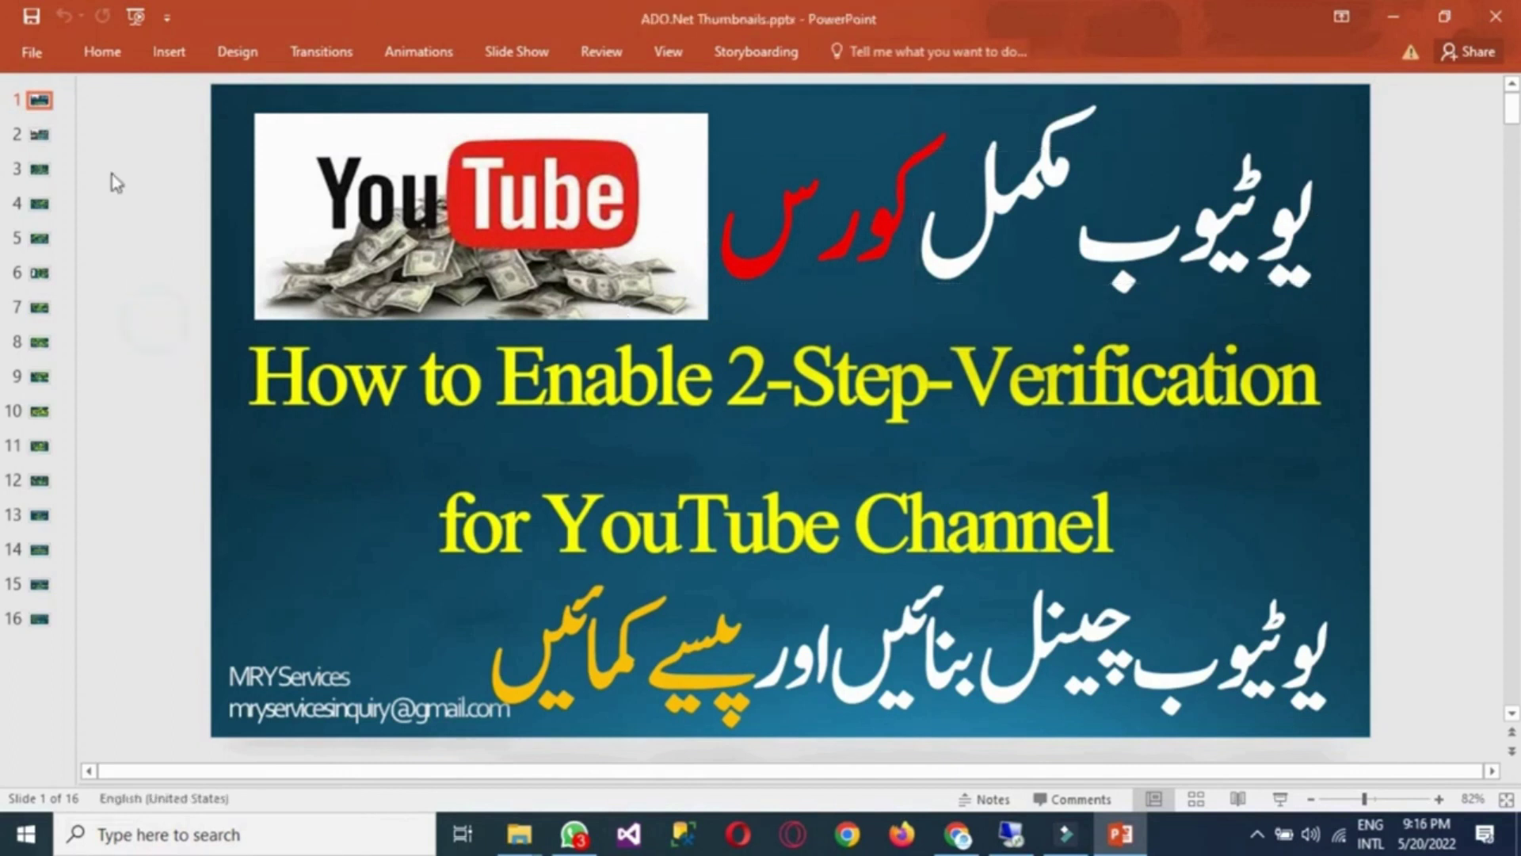
Under Export > Change File Type, choose JPEG File Interchange Format and open Save As
click(50, 52)
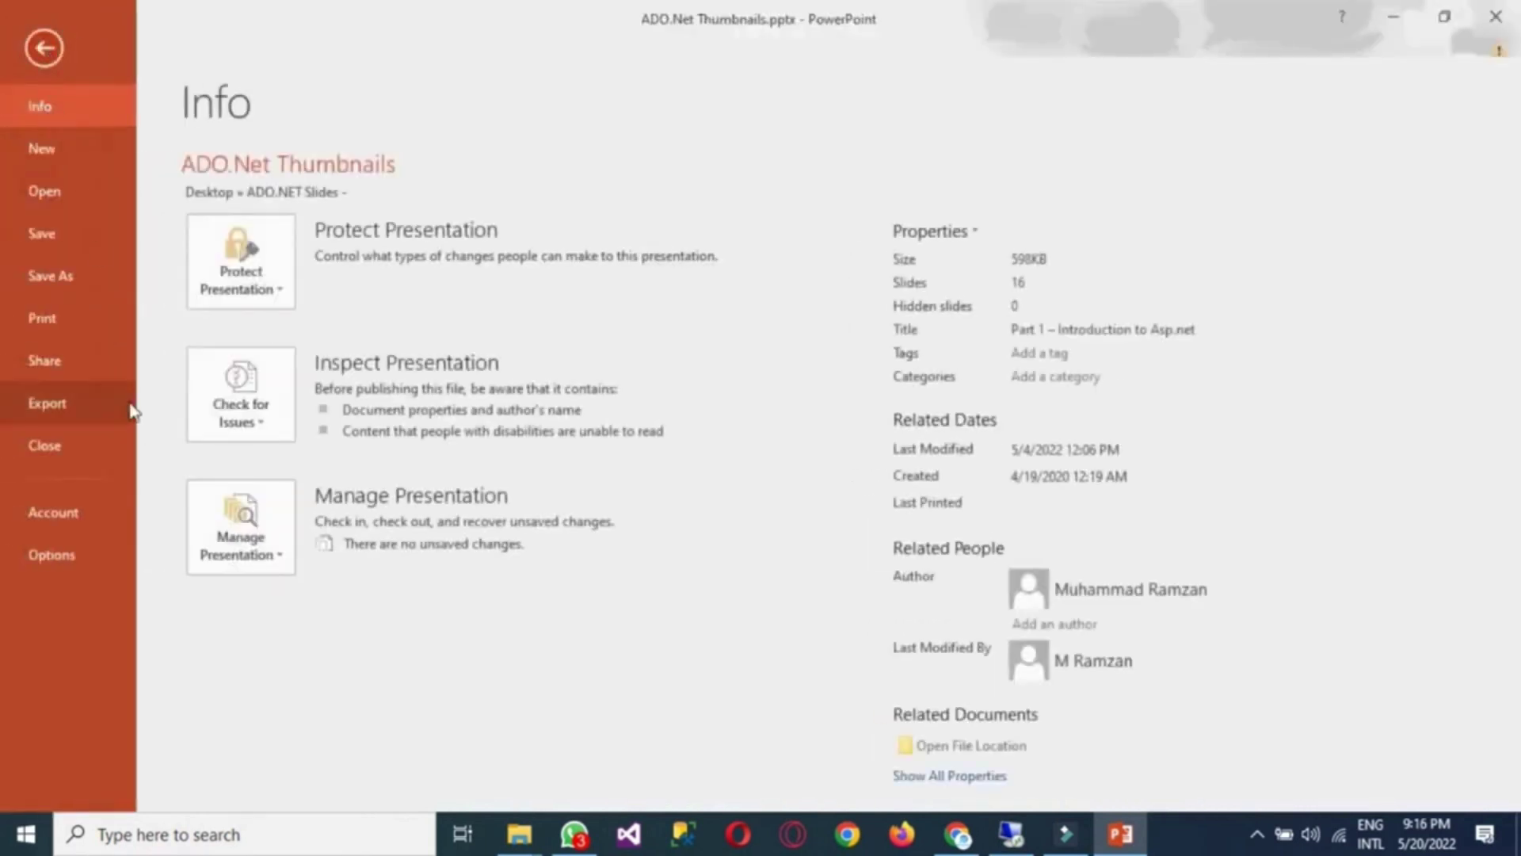
click(50, 402)
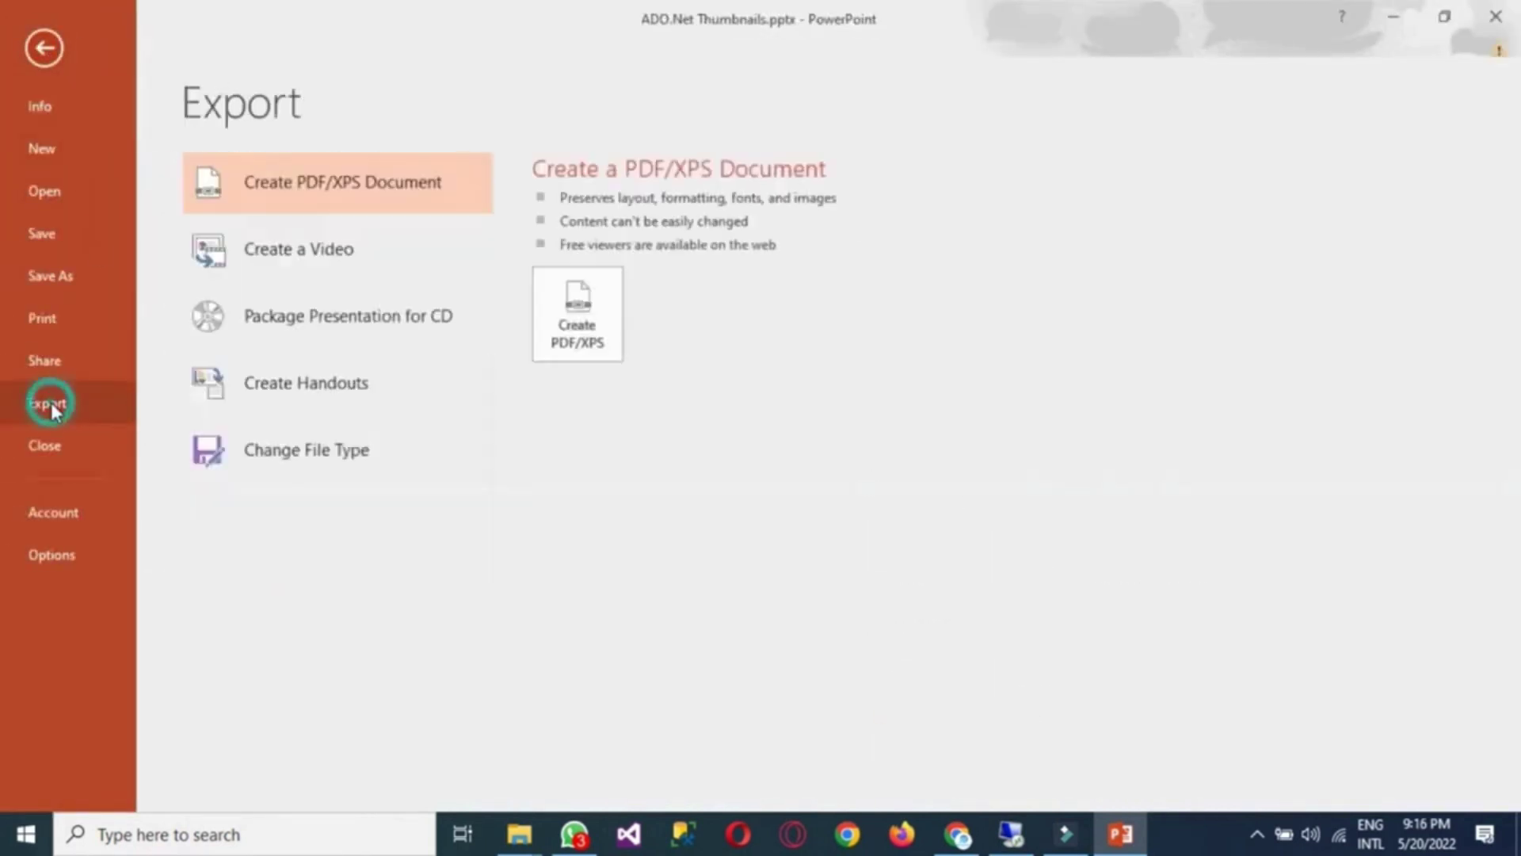
click(279, 459)
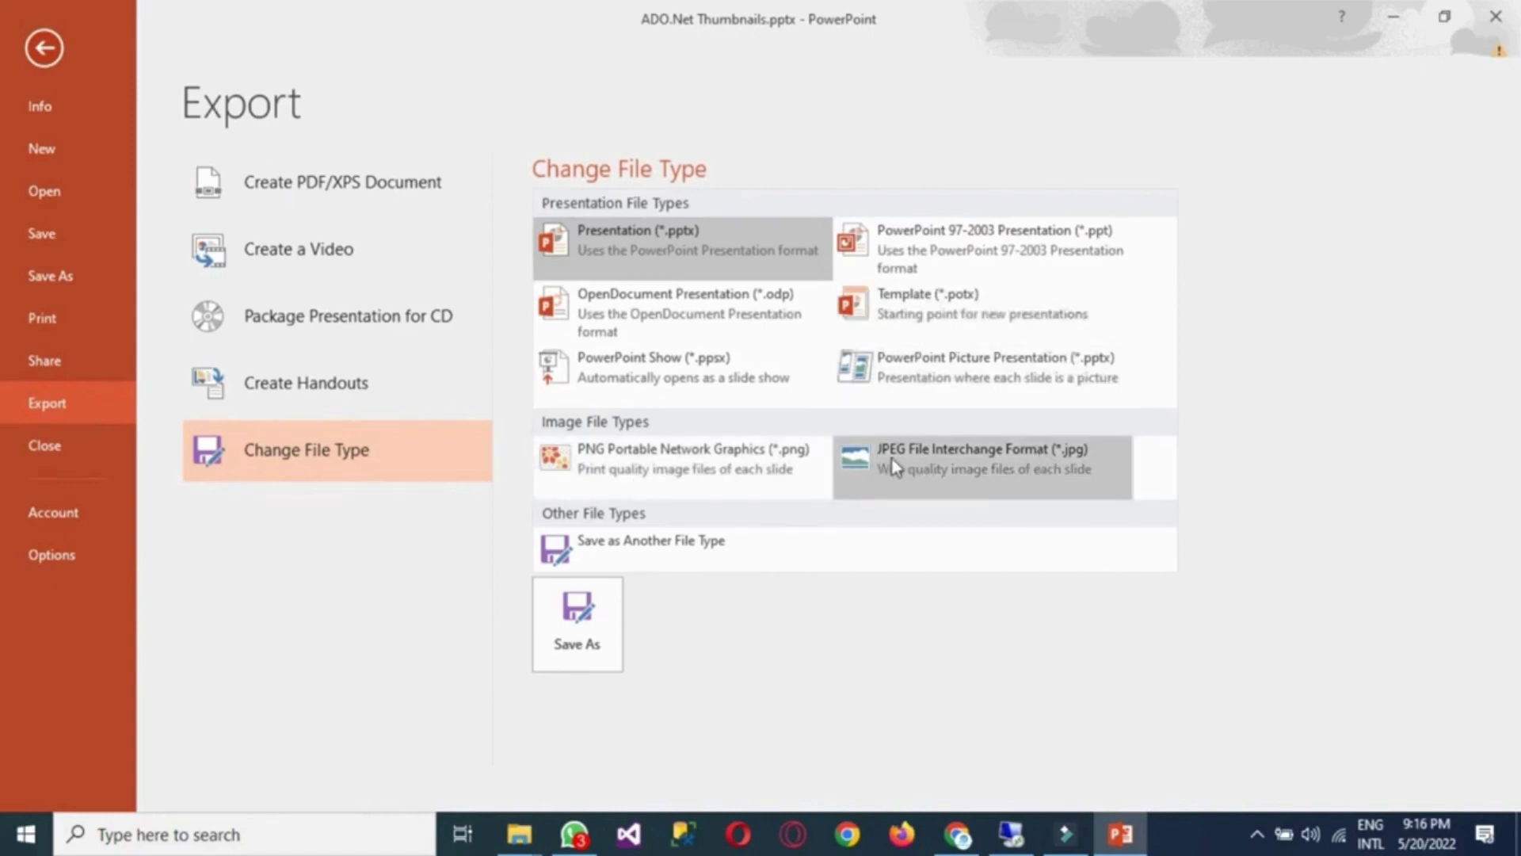
click(922, 471)
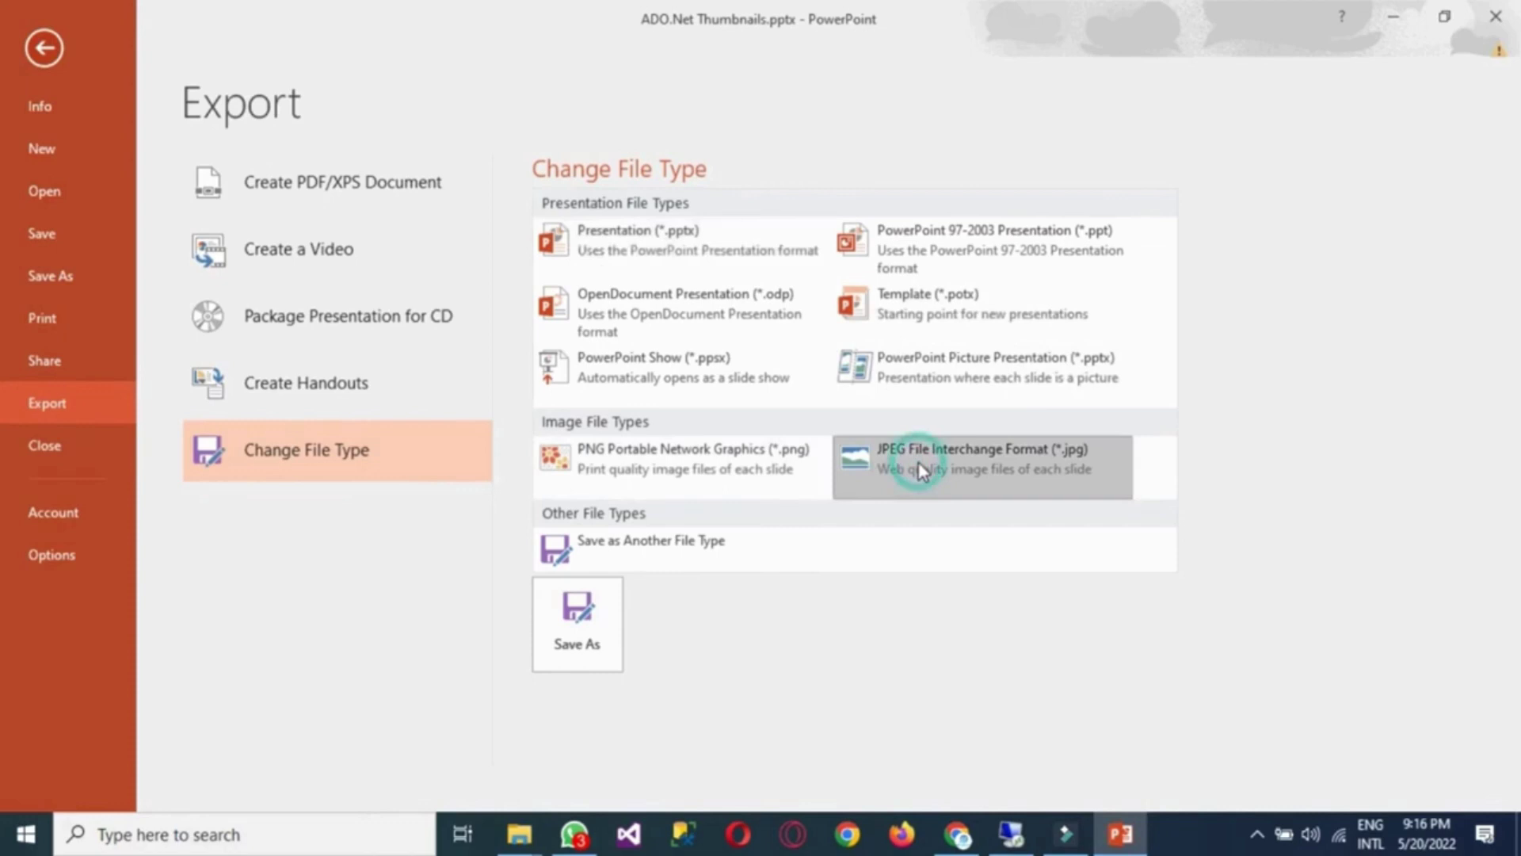
click(578, 622)
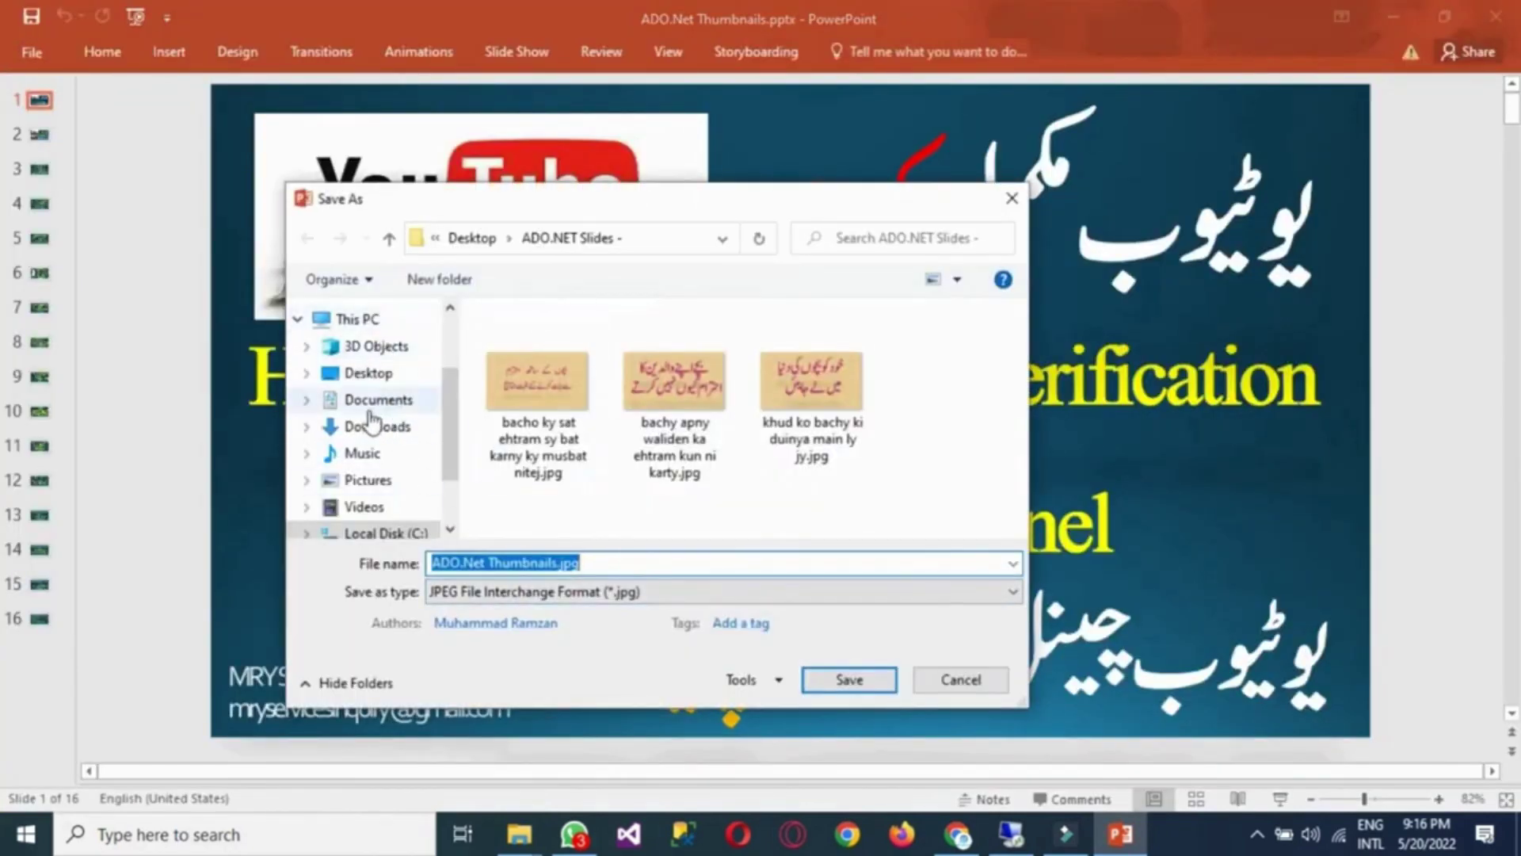
Save ADO.Net Thumbnails.jpg to the Desktop, exporting just the current slide
click(368, 373)
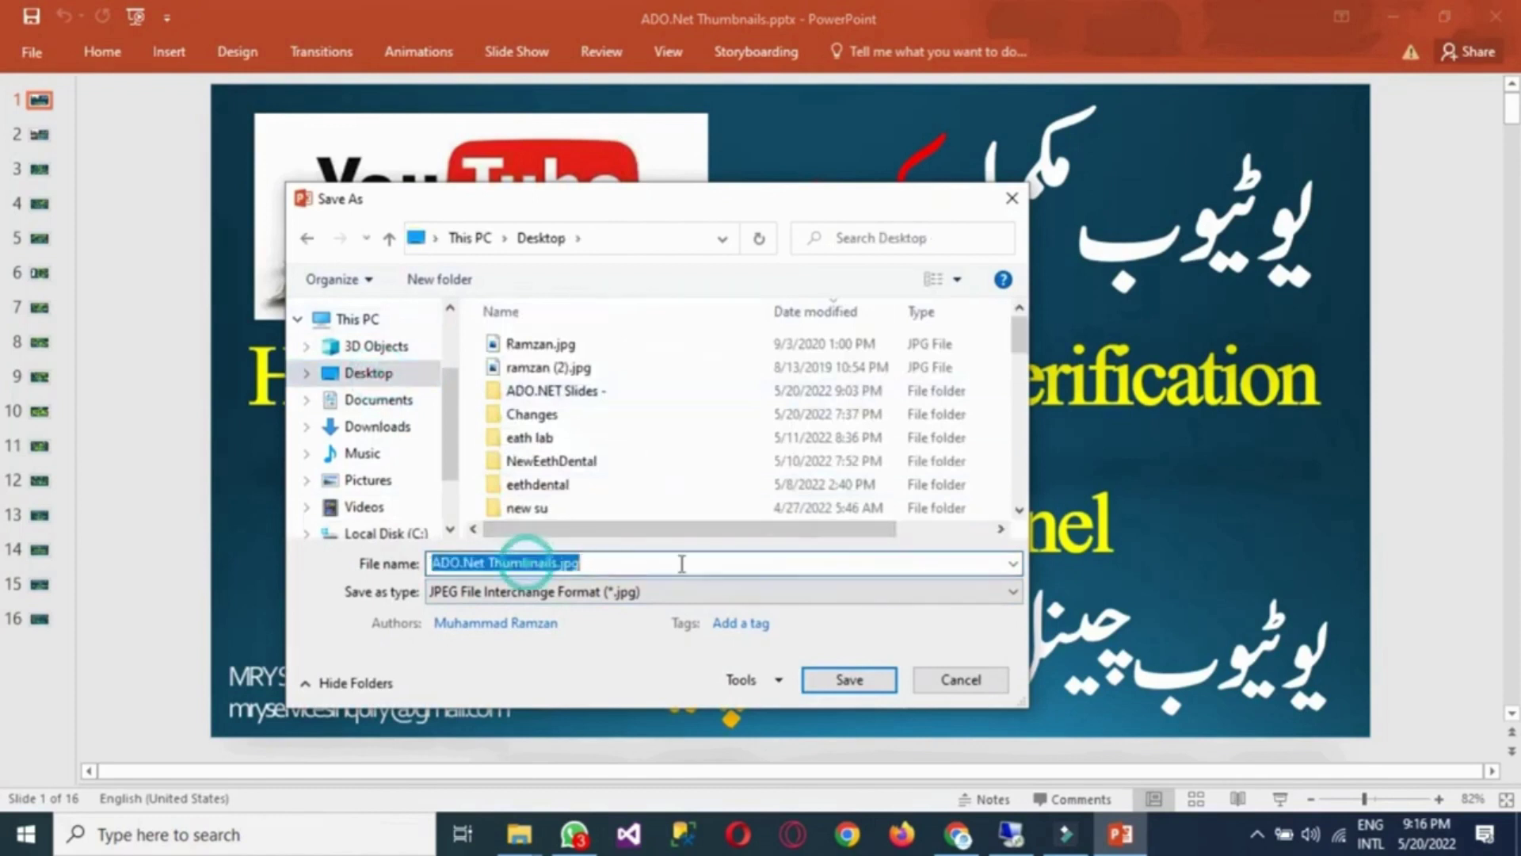
click(845, 681)
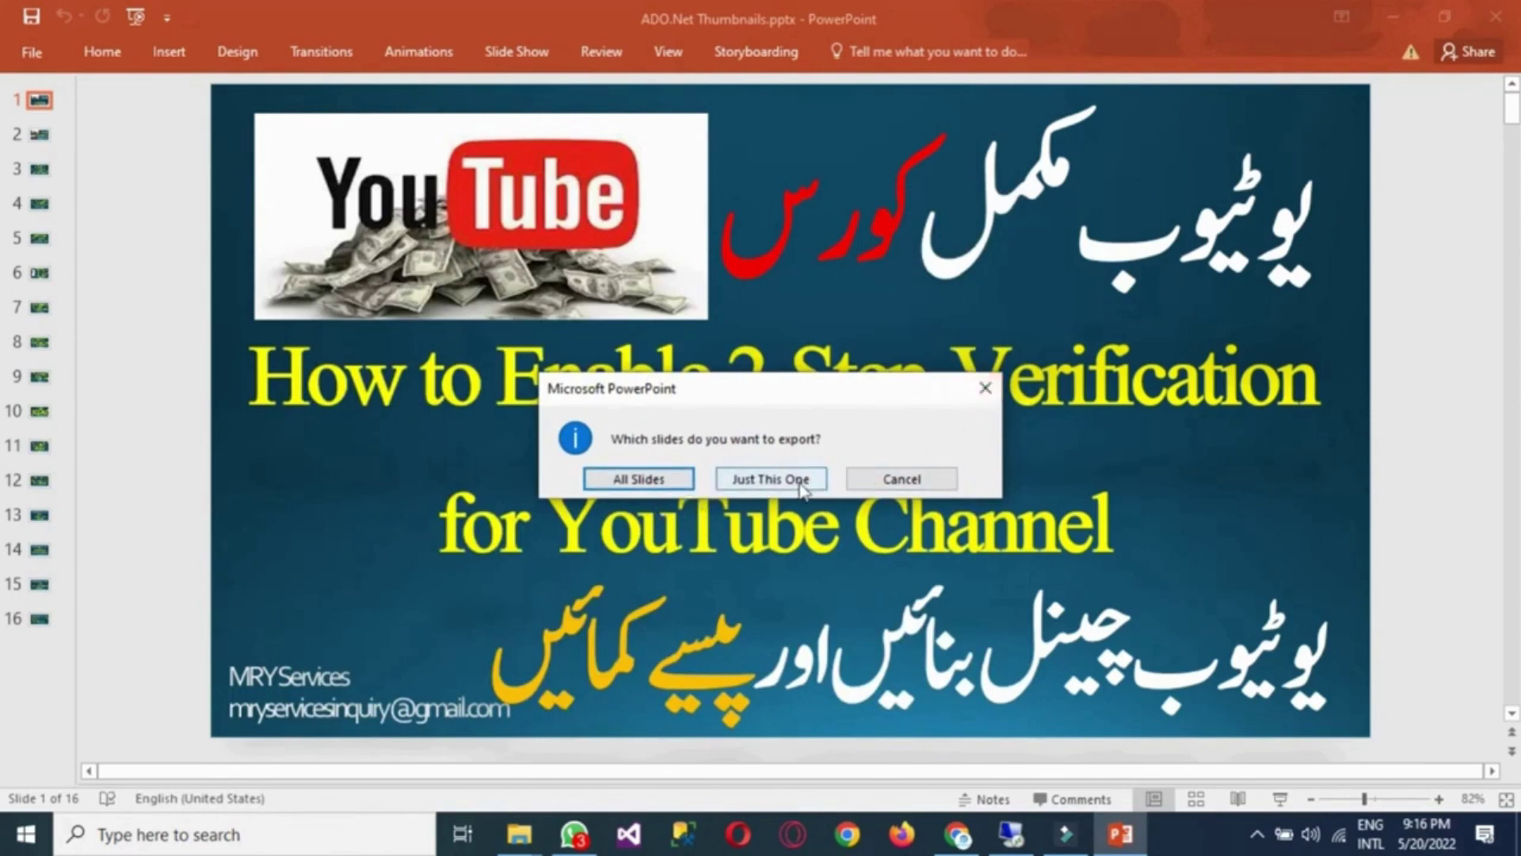
click(759, 480)
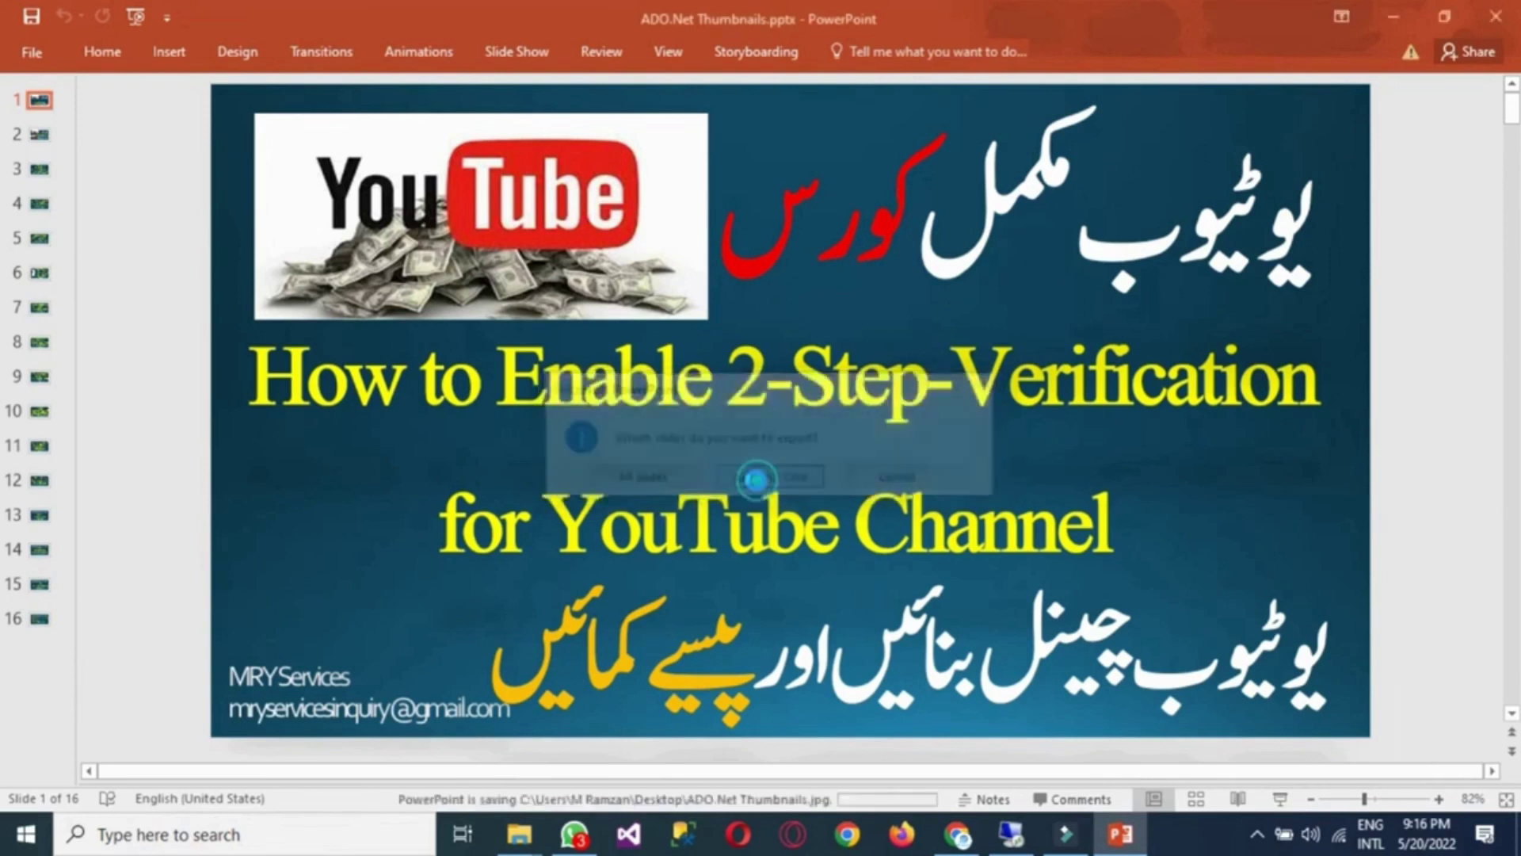
Open ADO.Net Thumbnails.jpg from the Desktop in Photos
click(1394, 16)
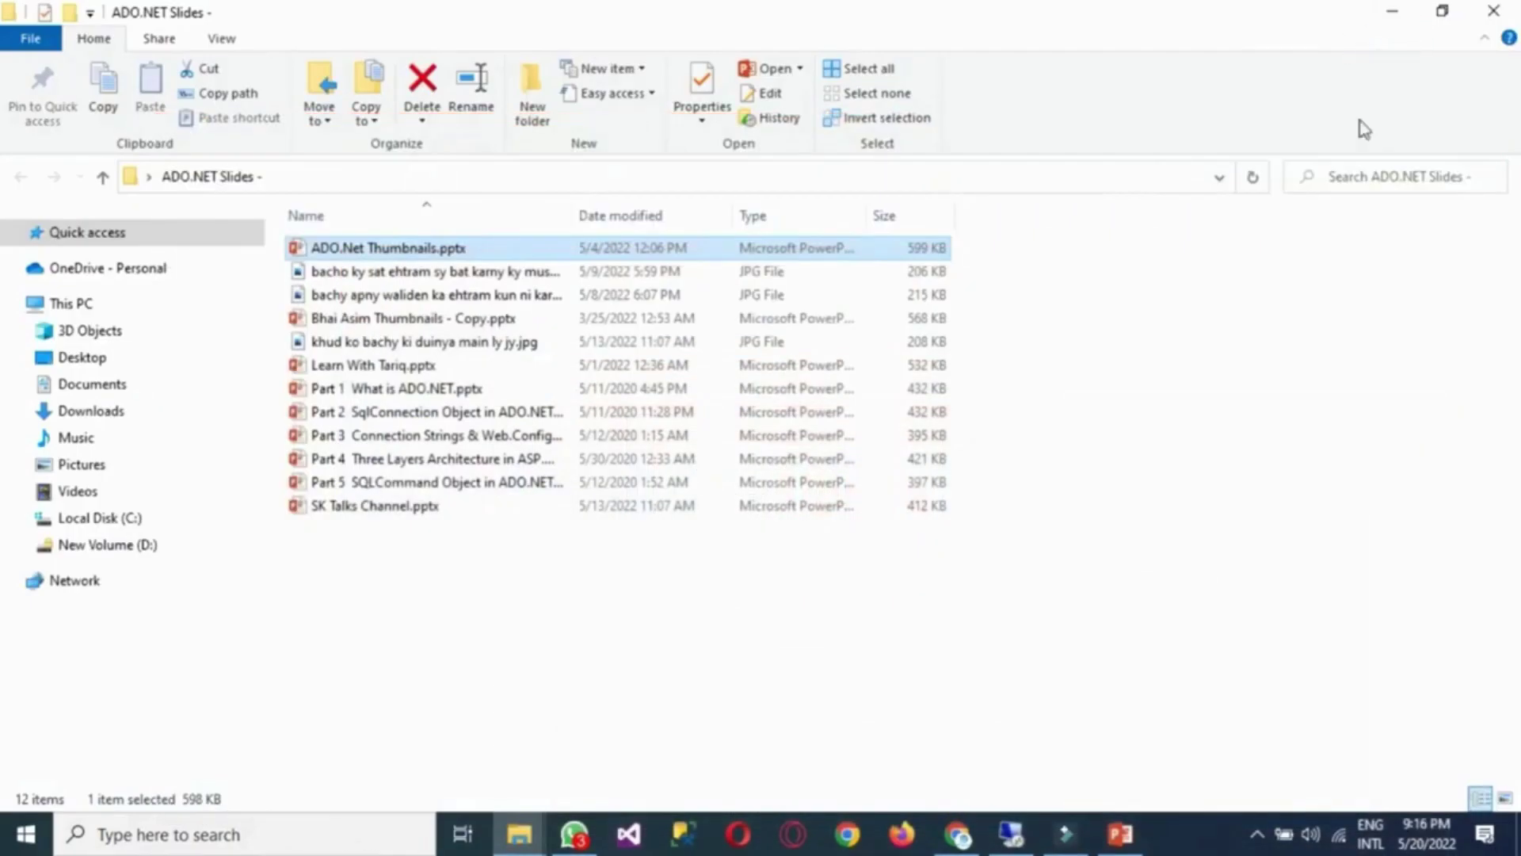
mouse_move(71, 303)
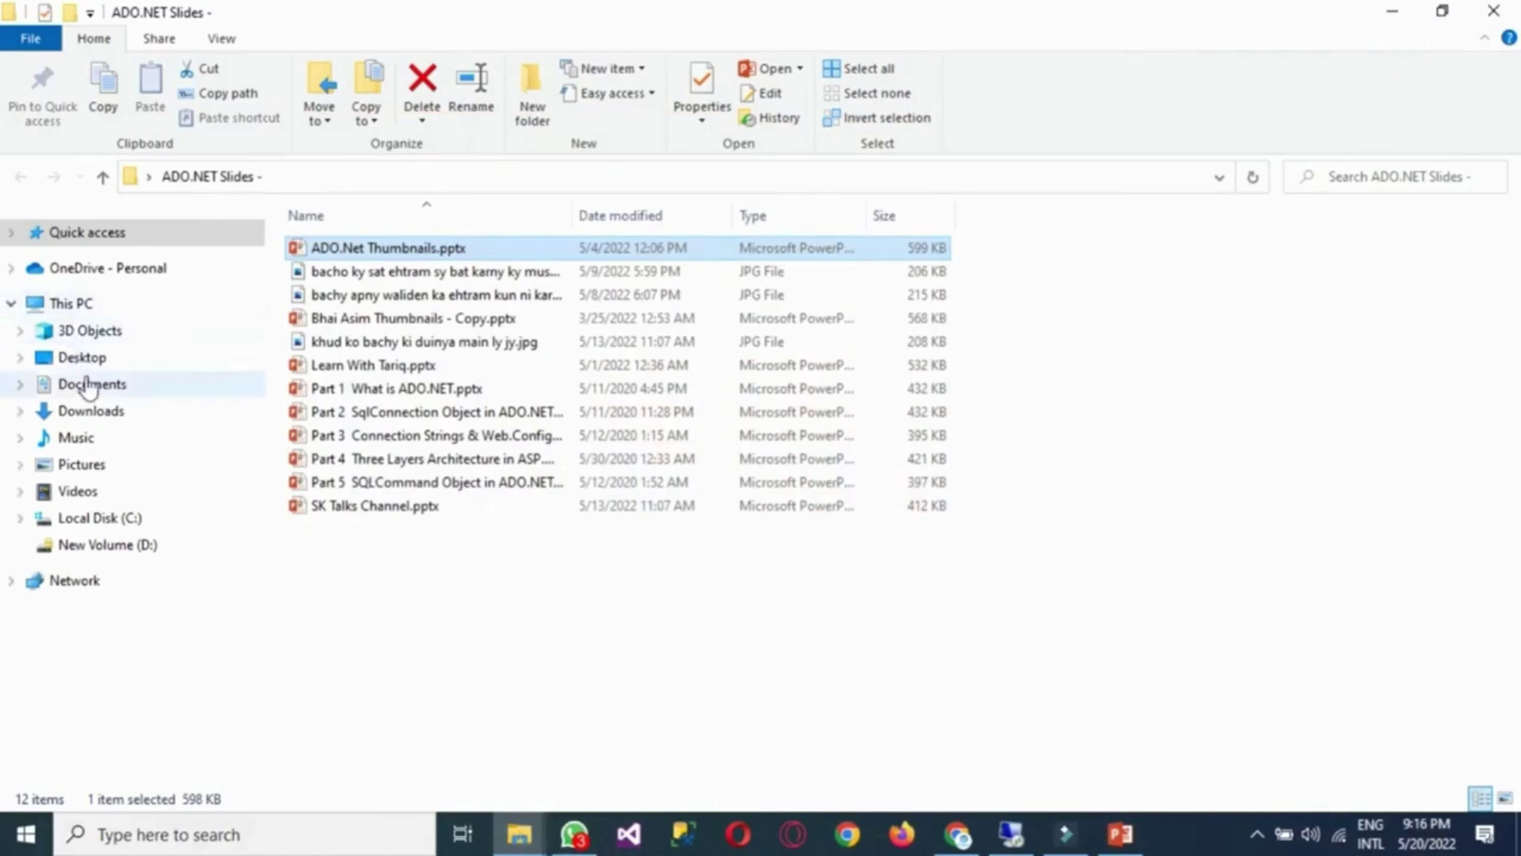
click(103, 358)
click(341, 262)
double_click(341, 262)
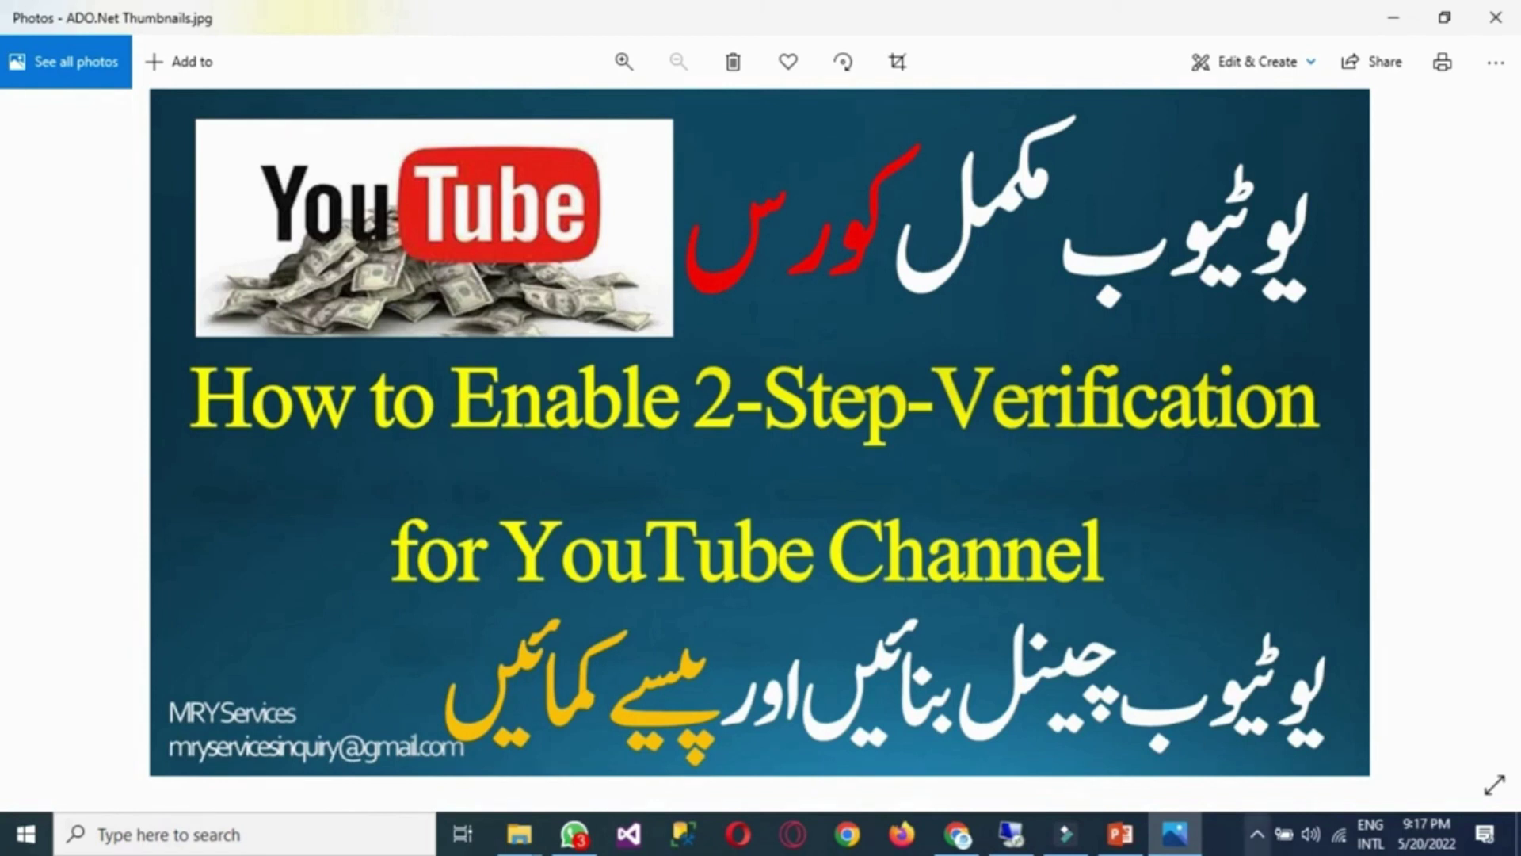
Open the input-language list from the taskbar's ENG INTL indicator while the thumbnail stays in Photos
click(1373, 837)
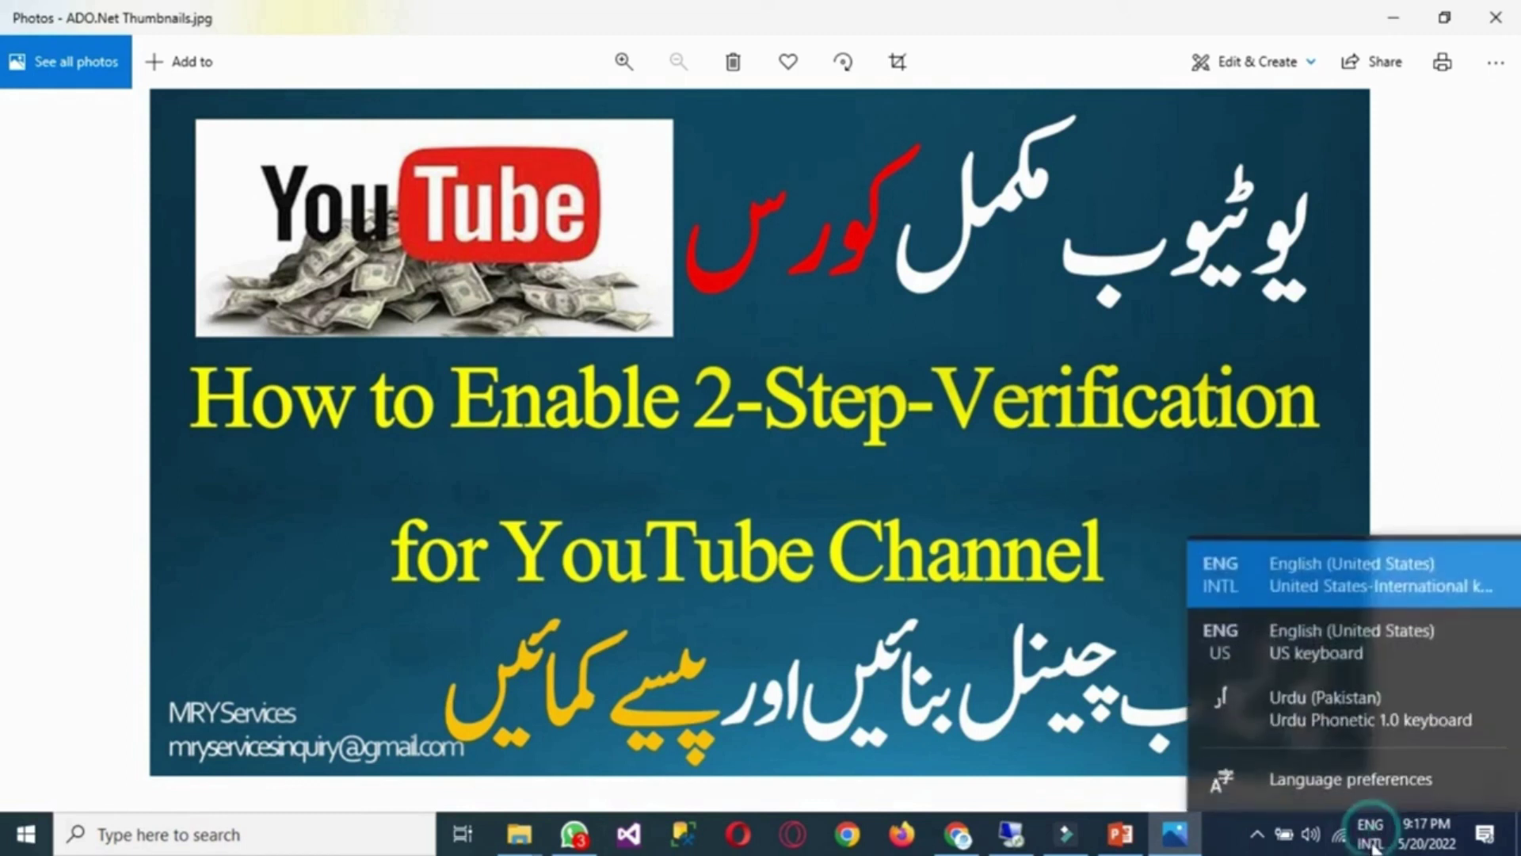